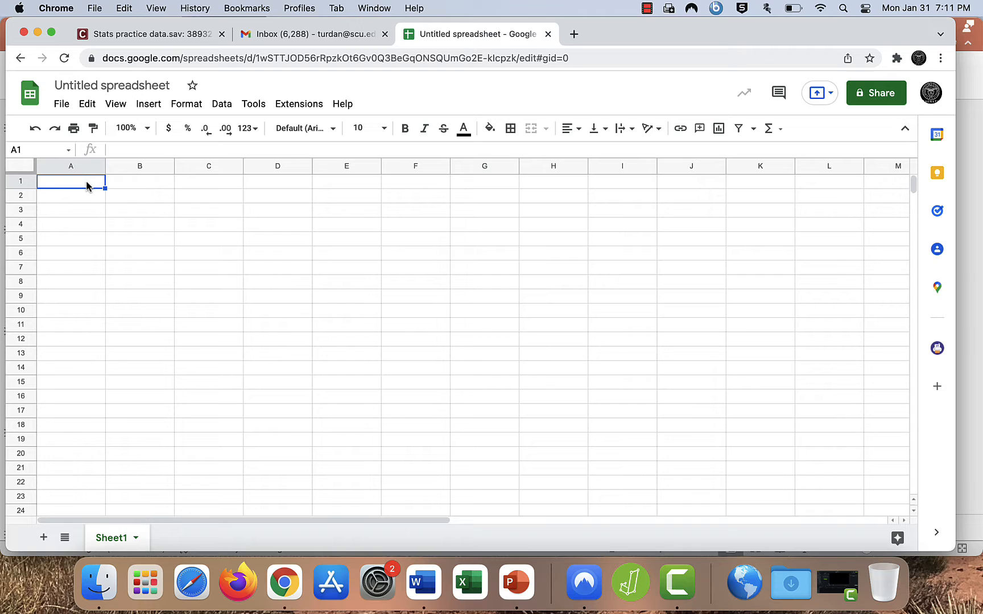
# - Enter the column headers Gender, Region and HourWorkedWeek in cells A1, B1 and C1
pyautogui.write('Gender')
pyautogui.press('Tab')
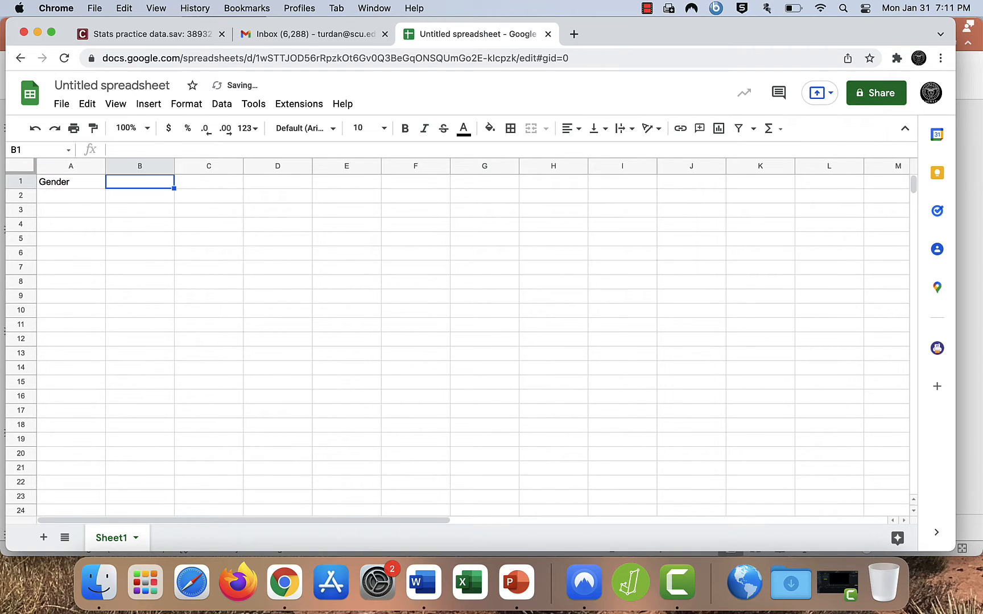
pyautogui.write('Region')
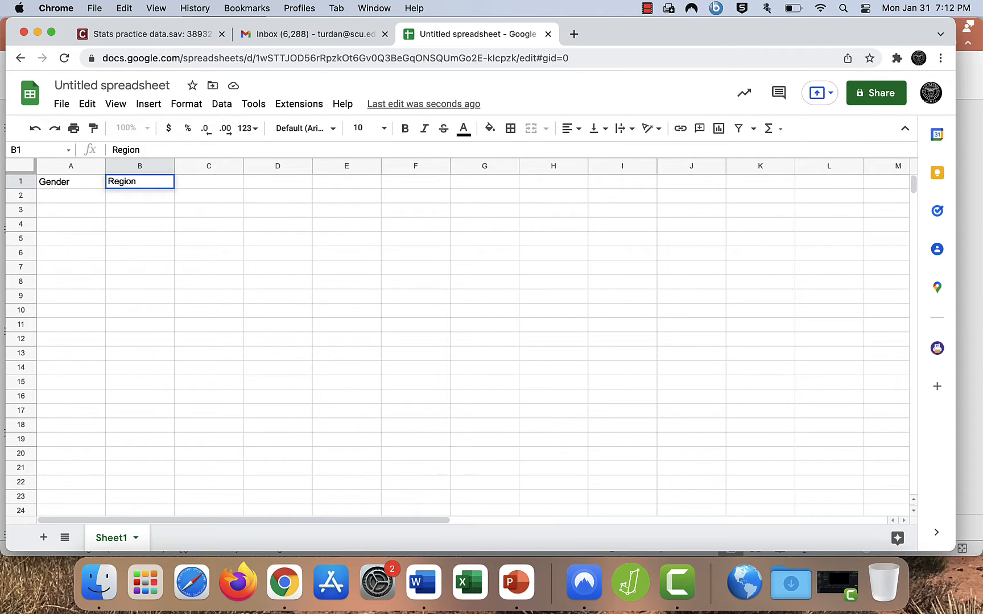
pyautogui.press('Tab')
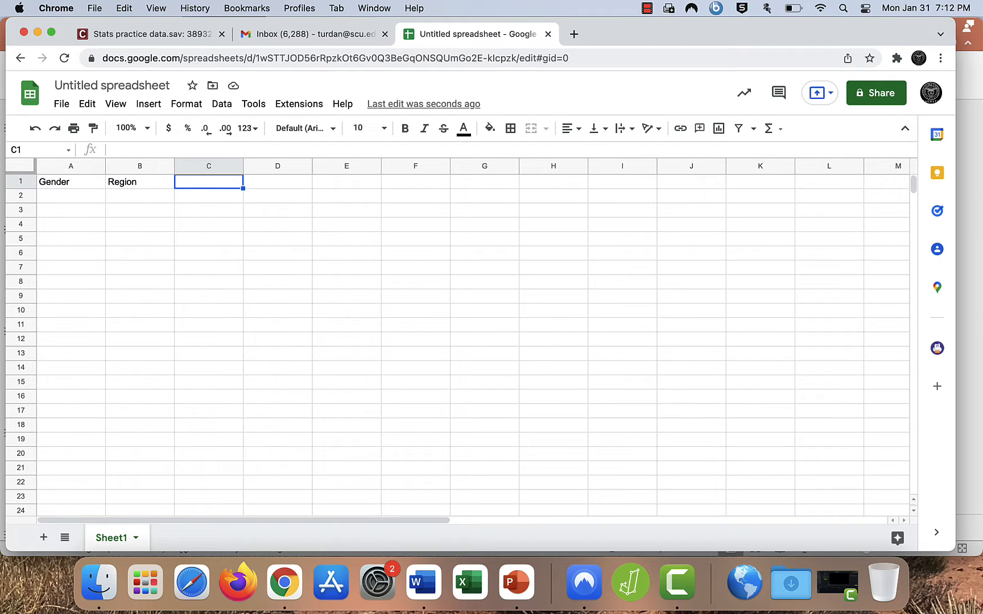
pyautogui.write('Hour')
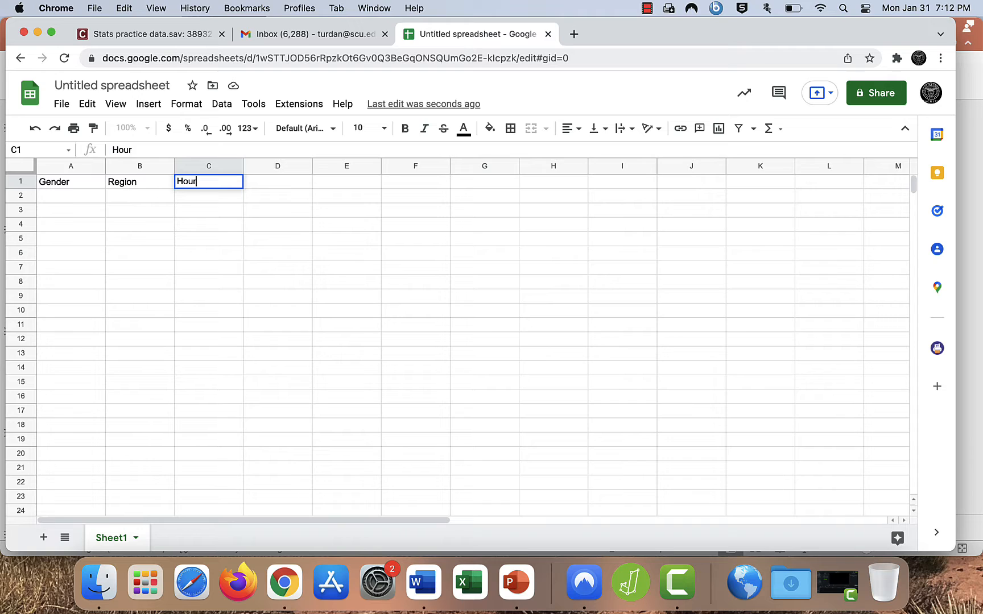
pyautogui.write('WorkedWeek')
pyautogui.press('Return')
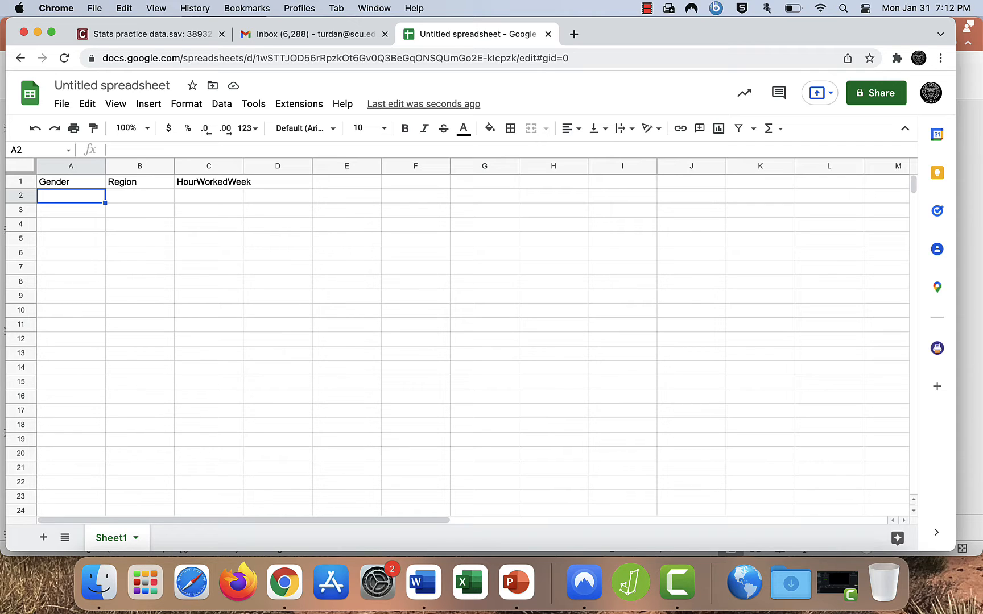
# - Fill the Gender column with 0 in cells A2 through A10 and 1 in cells A11 through A21
pyautogui.write('0 0 0 0 0 0 0 0 0')
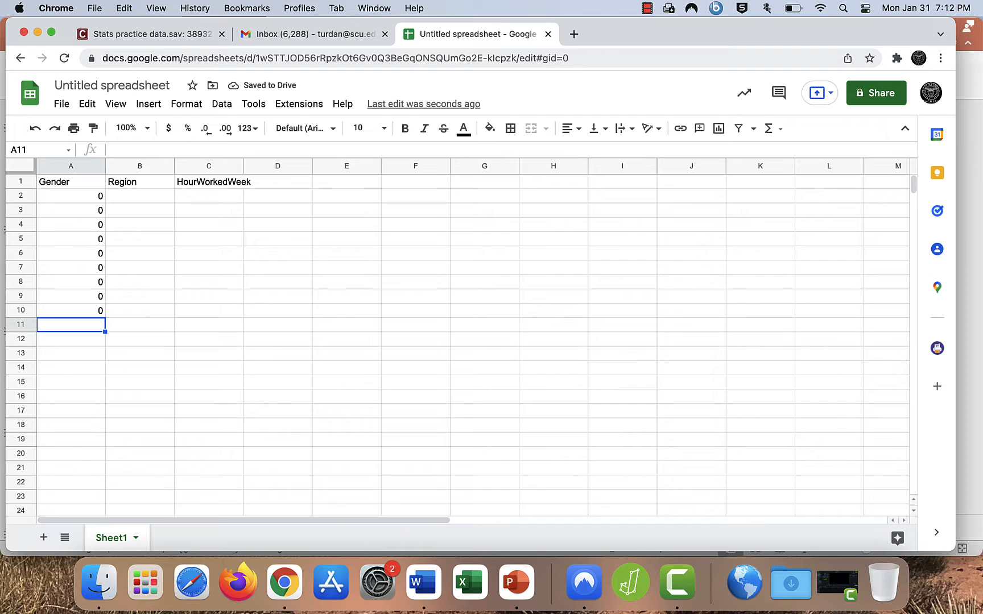
pyautogui.write('1 1 1 1 1 1 1 1')
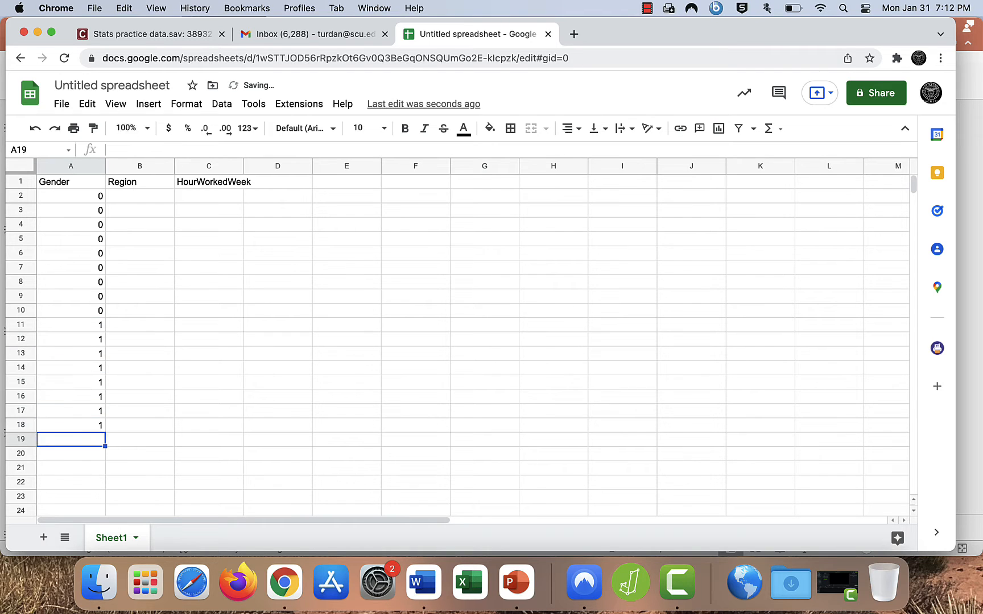
pyautogui.write(' 1 1')
pyautogui.press('Return')
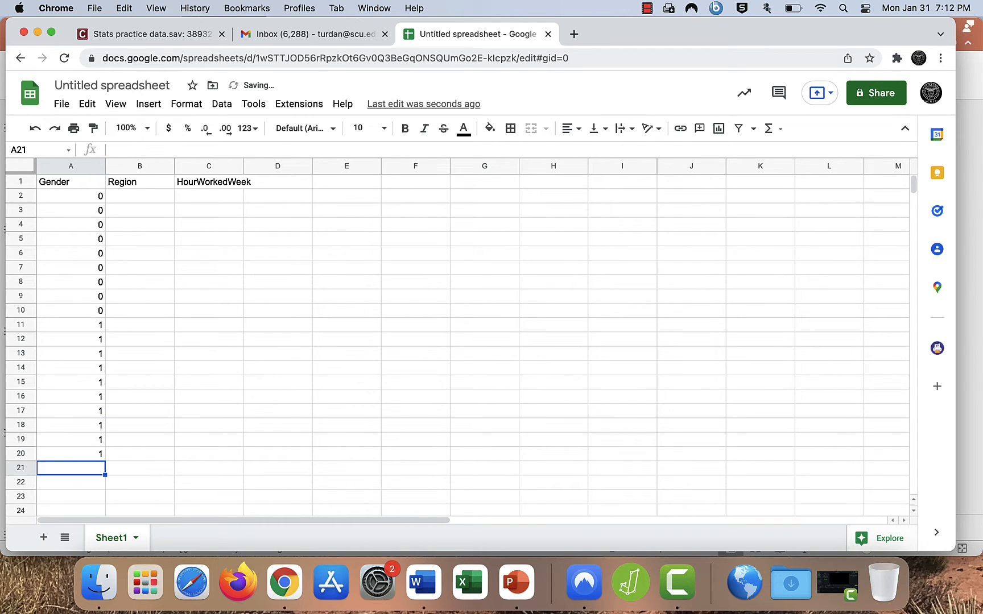
pyautogui.write('1')
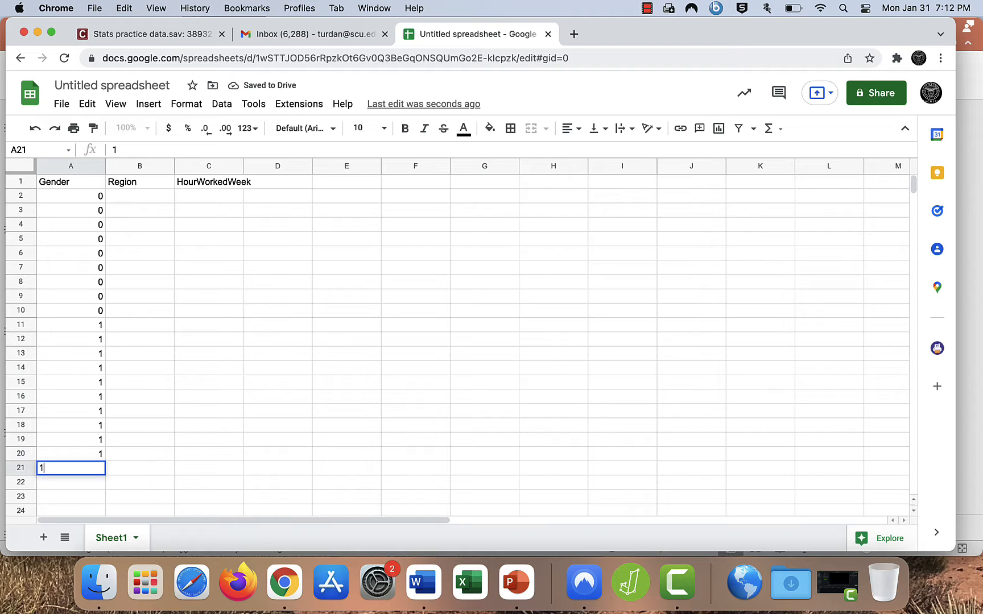
# - Change the Gender value in cell A11 to 0
pyautogui.press('Up')
pyautogui.press('Up')
pyautogui.press('Up')
pyautogui.press('Up')
pyautogui.press('Up')
pyautogui.press('Up')
pyautogui.press('Up')
pyautogui.press('Up')
pyautogui.press('Up')
pyautogui.press('Up')
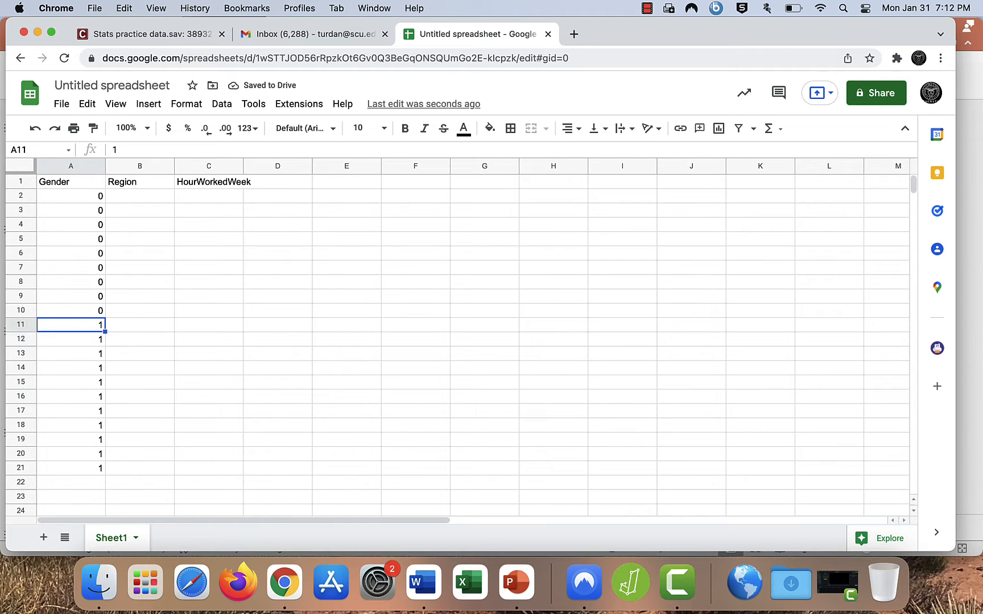
pyautogui.write('0')
pyautogui.press('Return')
# - Enter the Region codes 1, 2, 3 and 4 in cells B2 through B5
pyautogui.press('Down')
pyautogui.press('Down')
pyautogui.press('Down')
pyautogui.press('Down')
pyautogui.press('Down')
pyautogui.press('Down')
pyautogui.press('Down')
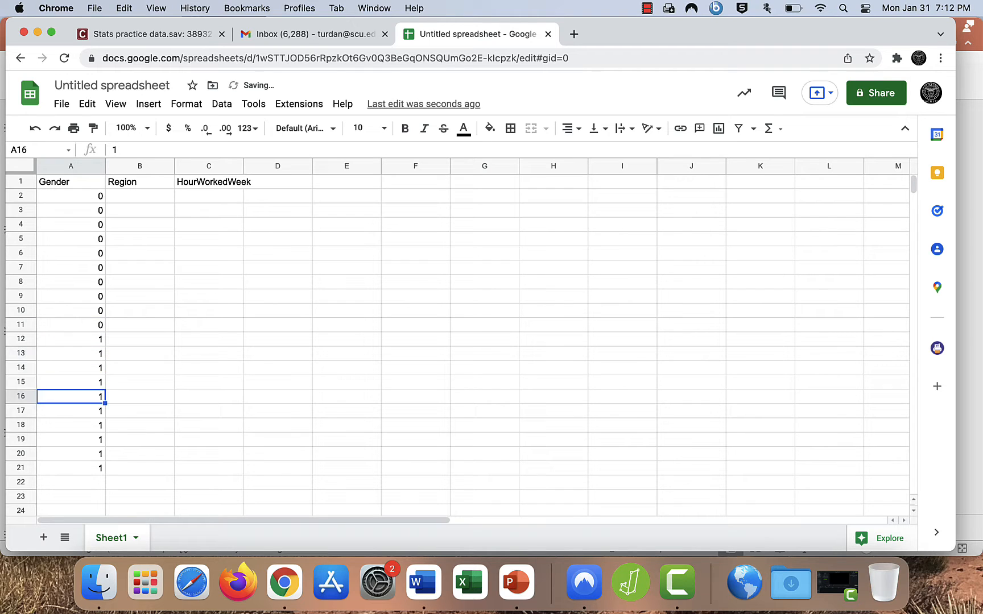
pyautogui.press('Right')
pyautogui.press('Up')
pyautogui.press('Up')
pyautogui.press('Up')
pyautogui.press('Up')
pyautogui.press('Up')
pyautogui.press('Up')
pyautogui.press('Up')
pyautogui.press('Up')
pyautogui.press('Up')
pyautogui.press('Up')
pyautogui.press('Up')
pyautogui.press('Up')
pyautogui.press('Up')
pyautogui.press('Up')
pyautogui.press('Up')
pyautogui.press('Up')
pyautogui.press('Up')
pyautogui.press('Up')
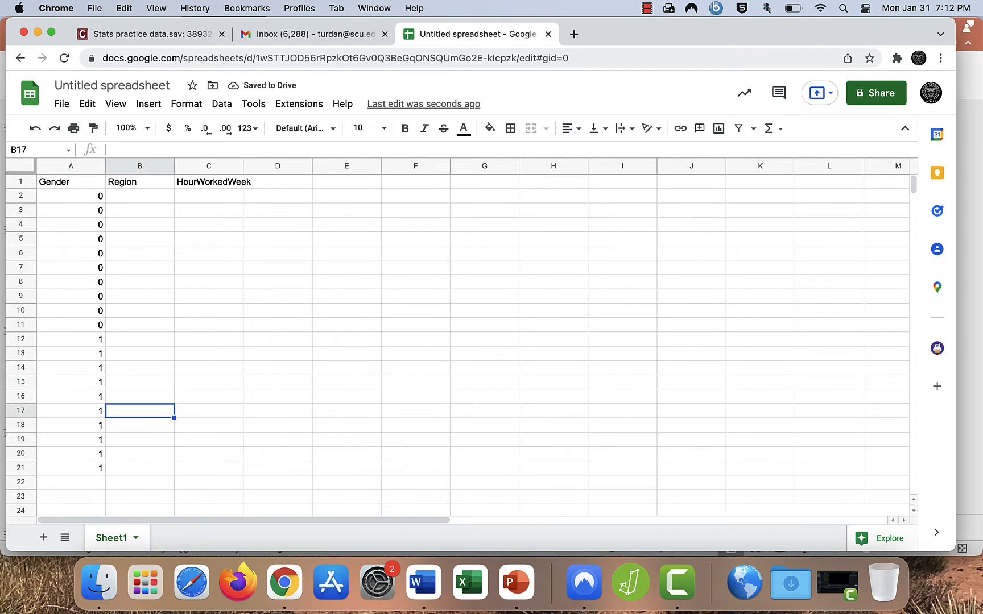
pyautogui.press('Down')
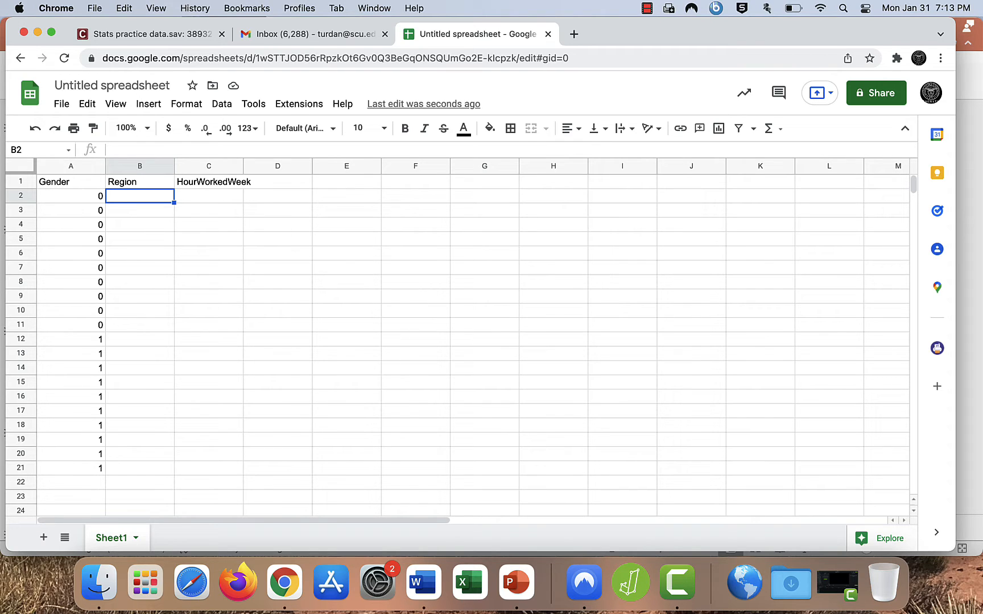
pyautogui.write('1')
pyautogui.press('Return')
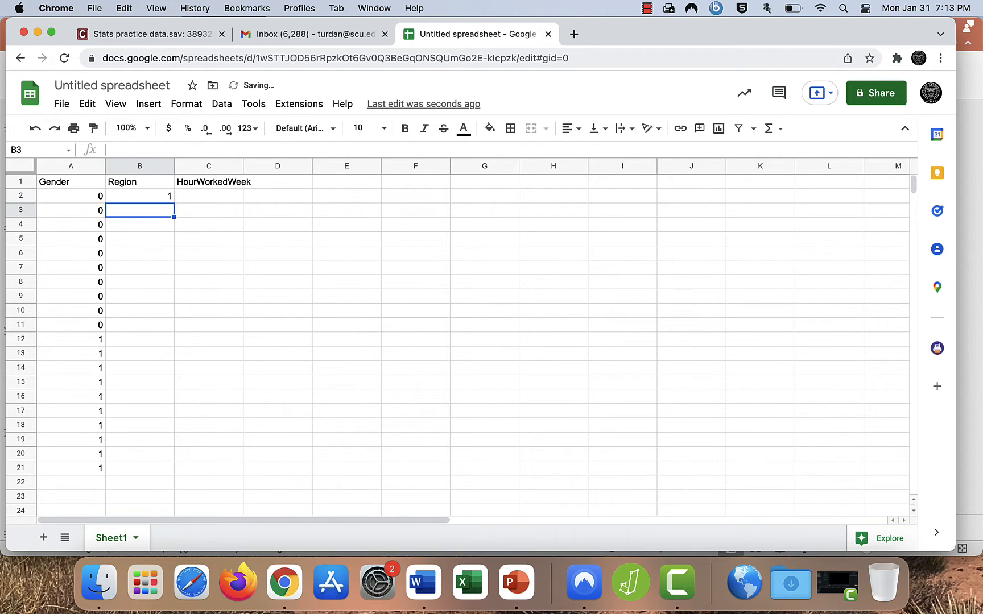
pyautogui.write('2')
pyautogui.press('Return')
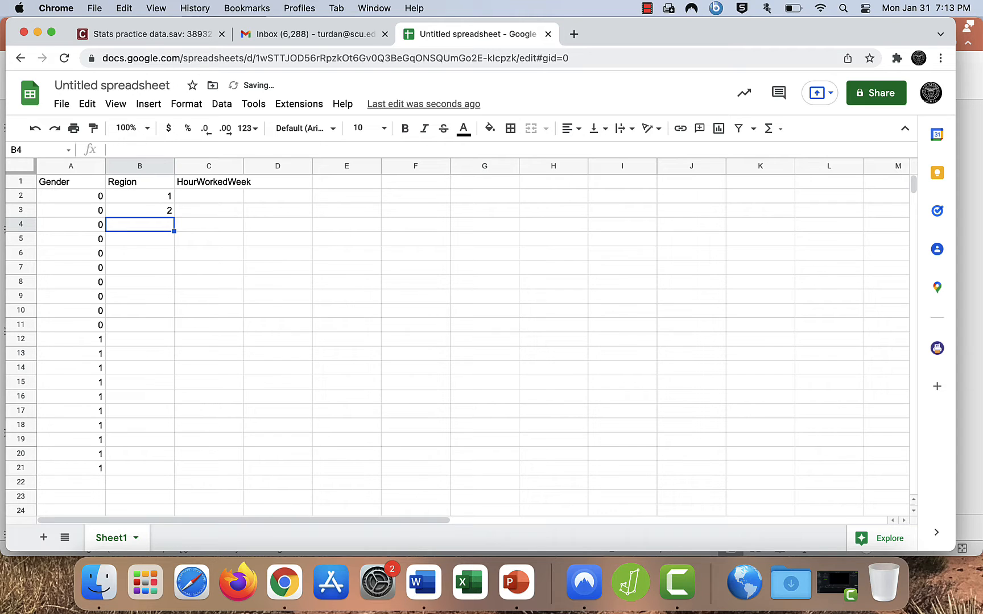
pyautogui.write('3')
pyautogui.press('Return')
pyautogui.write('4')
pyautogui.press('Return')
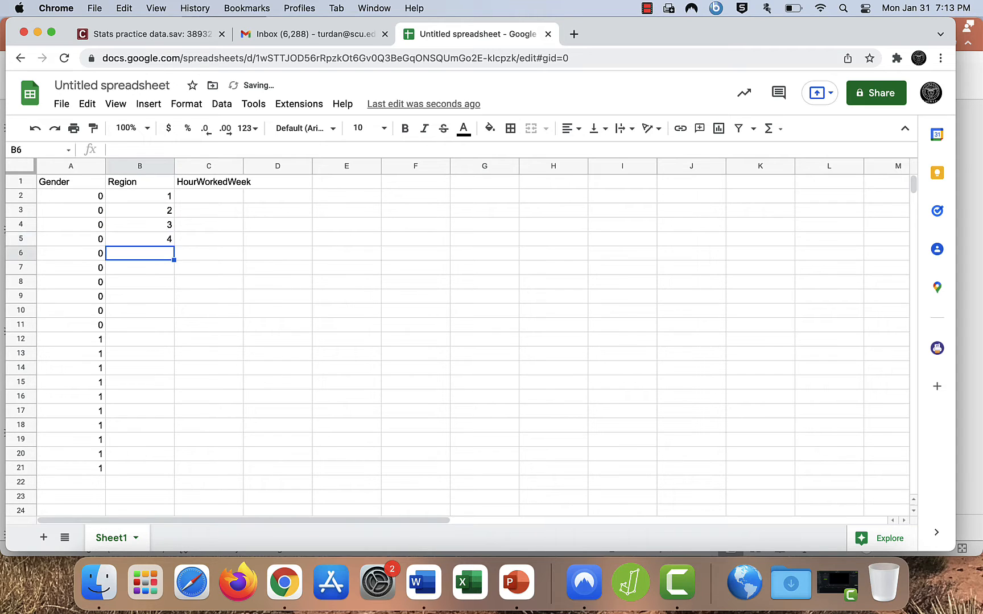
# - Repeat the Region codes 1, 2, 3 and 4 in cells B6 through B9
pyautogui.write('1')
pyautogui.press('Return')
pyautogui.write('2')
pyautogui.press('Return')
pyautogui.write('3')
pyautogui.press('Return')
pyautogui.write('4')
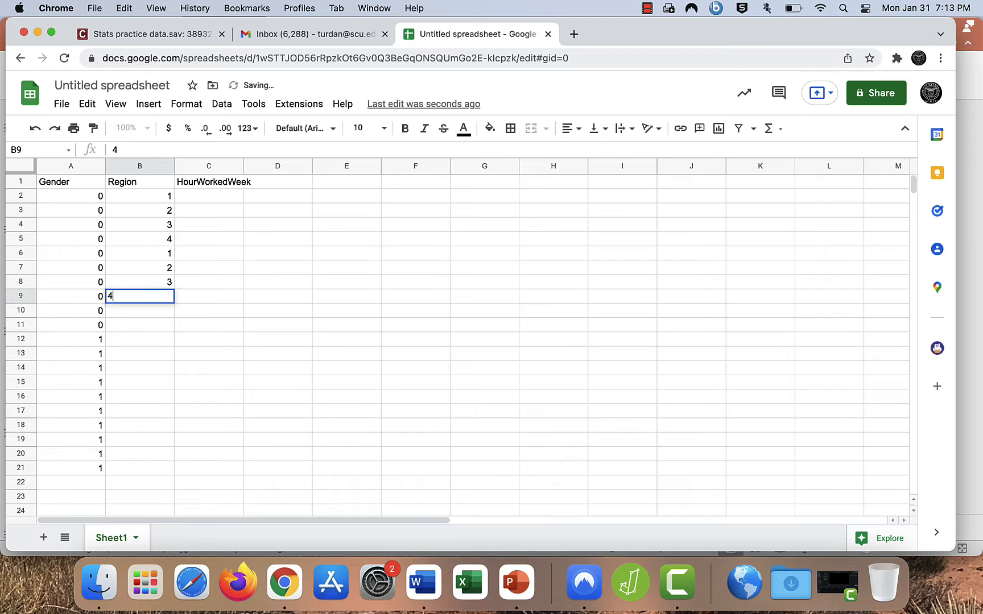
pyautogui.press('Return')
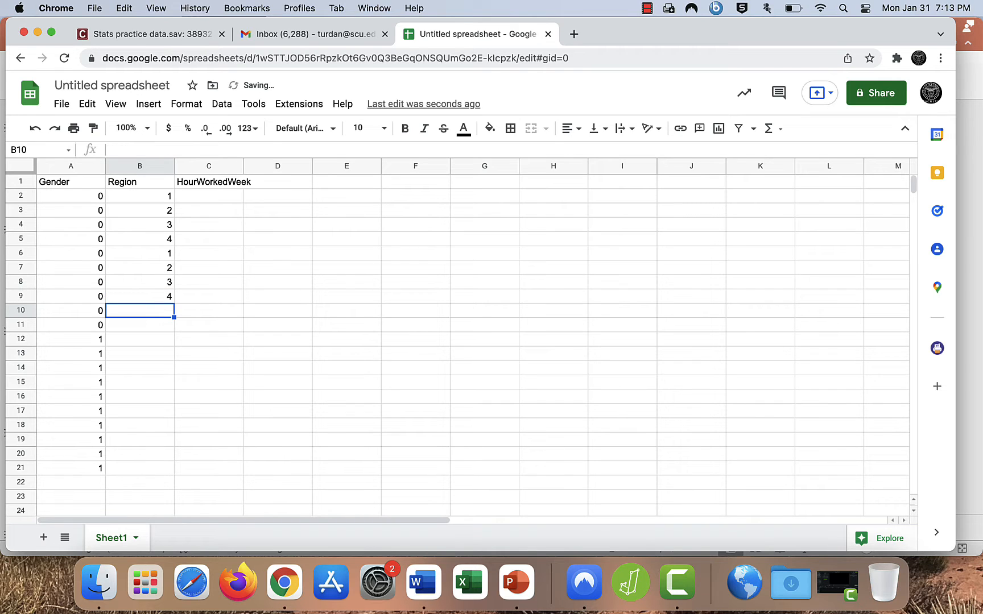
# - Continue the Region column with 1, 2, 3 and 4 in cells B10 through B13
pyautogui.write('1')
pyautogui.press('Return')
pyautogui.write('2')
pyautogui.press('Return')
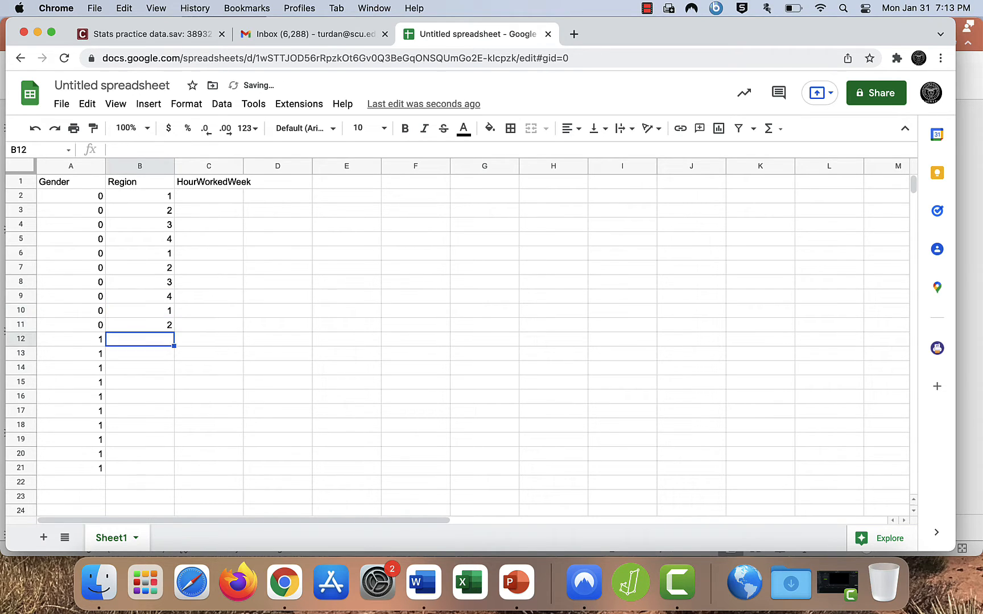
pyautogui.write('3')
pyautogui.press('Return')
pyautogui.write('4')
pyautogui.press('Return')
# - Enter the Region codes 1, 2, 3 and 4 in cells B14 through B17
pyautogui.write('12')
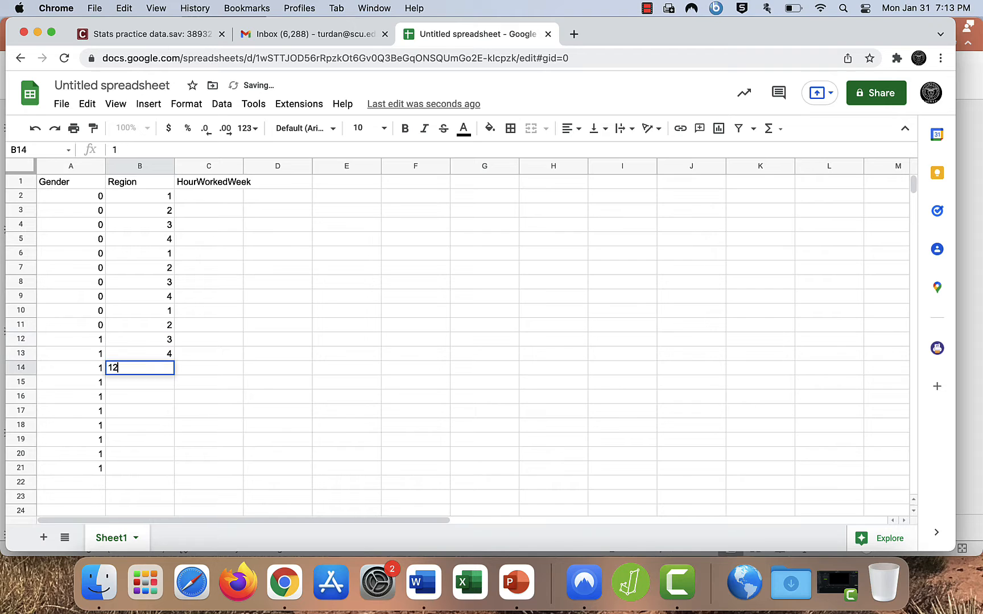
pyautogui.press('Return')
pyautogui.press('Up')
pyautogui.write('1')
pyautogui.press('Return')
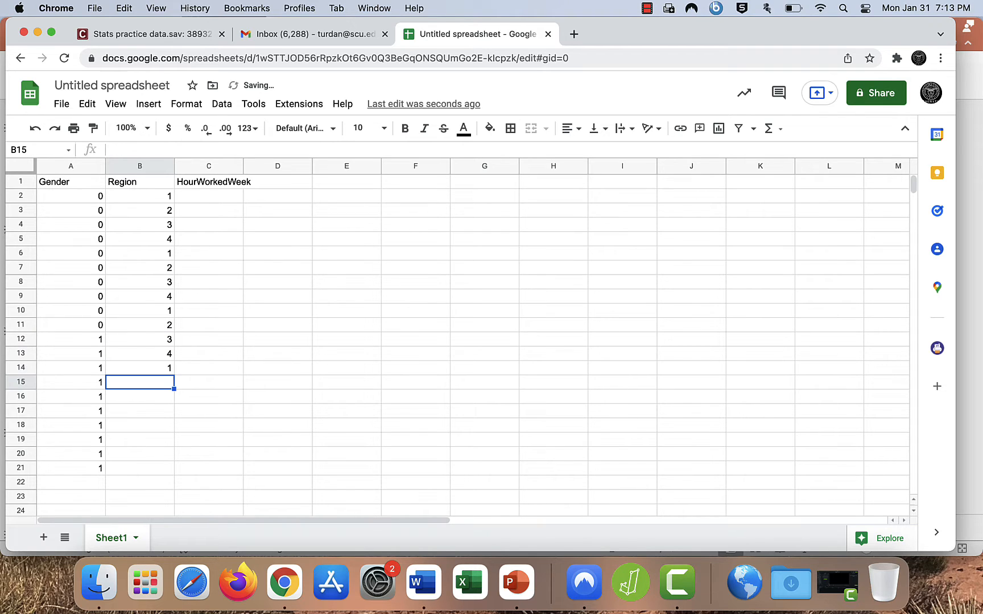
pyautogui.write('2')
pyautogui.press('Return')
pyautogui.write('3')
pyautogui.press('Return')
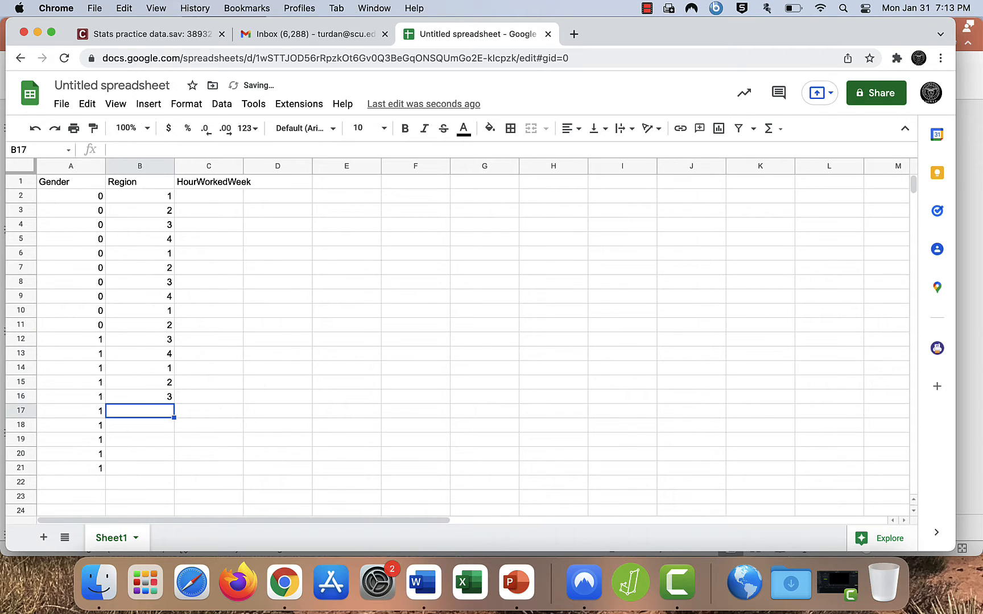
pyautogui.write('4')
pyautogui.press('Return')
# - Complete the Region column with 1, 2, 3 and 4 in cells B18 through B21
pyautogui.write('1')
pyautogui.press('Return')
pyautogui.write('2')
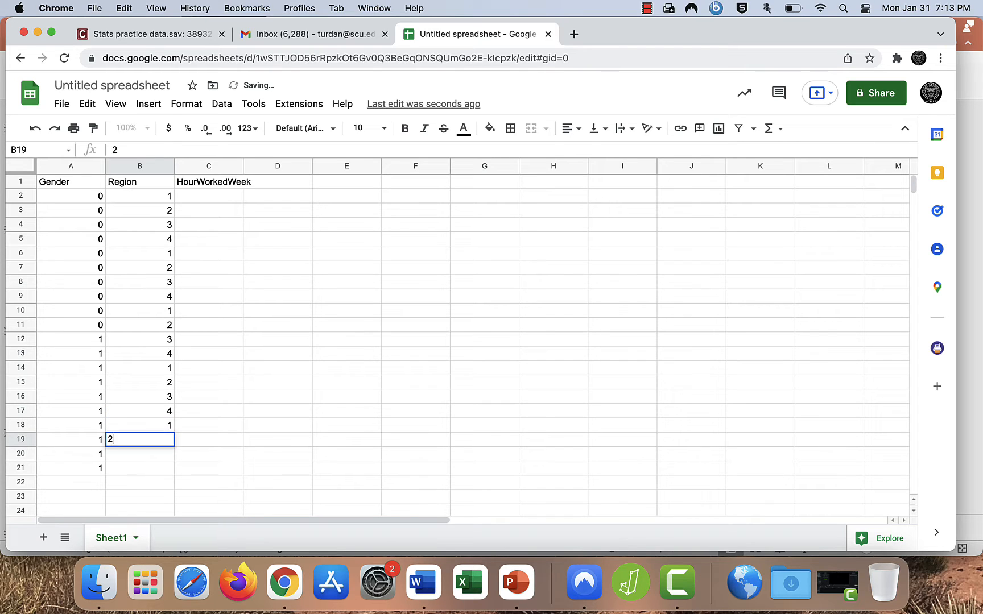
pyautogui.press('Return')
pyautogui.write('3')
pyautogui.press('Return')
pyautogui.write('4')
pyautogui.press('Tab')
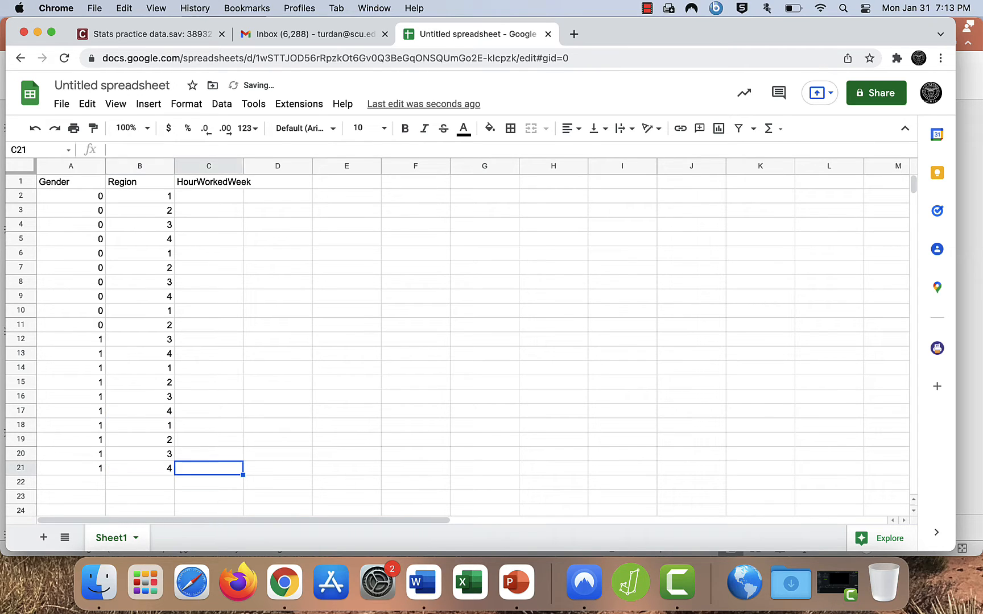
# - Enter the HourWorkedWeek values 40, 45, 35 and 25 in cells C2 through C5
pyautogui.press('Up')
pyautogui.press('Up')
pyautogui.press('Up')
pyautogui.press('Up')
pyautogui.press('Up')
pyautogui.press('Up')
pyautogui.press('Up')
pyautogui.press('Up')
pyautogui.press('Up')
pyautogui.press('Up')
pyautogui.press('Up')
pyautogui.press('Up')
pyautogui.press('Up')
pyautogui.press('Up')
pyautogui.press('Up')
pyautogui.press('Up')
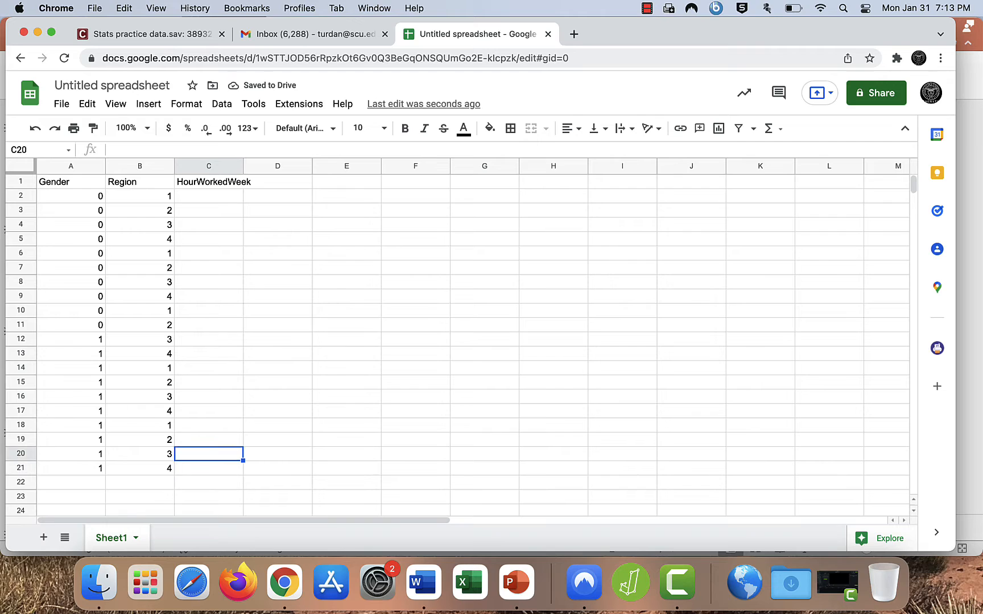
pyautogui.press('Up')
pyautogui.press('Up')
pyautogui.press('Up')
pyautogui.press('Up')
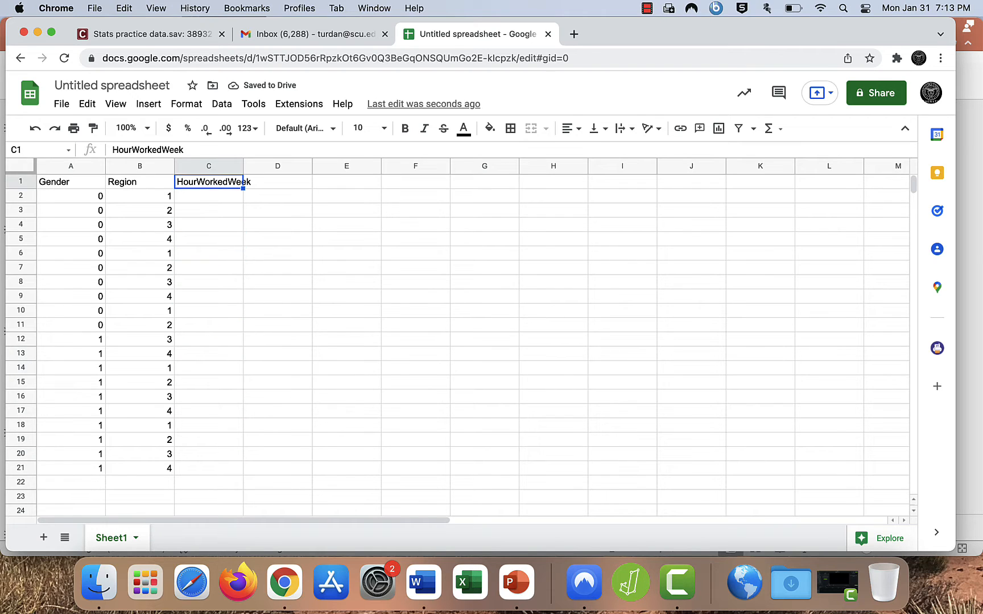
pyautogui.press('Down')
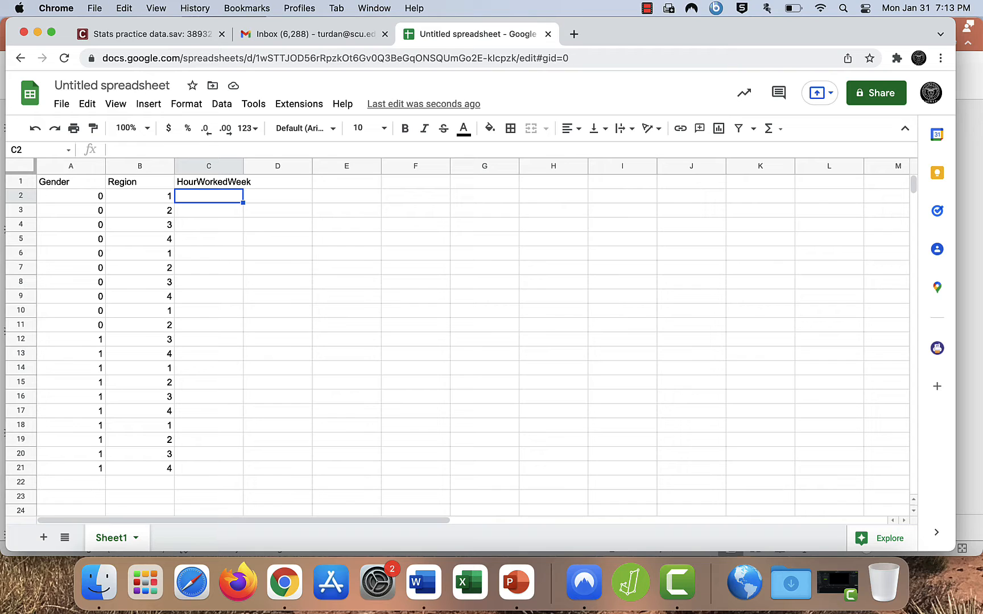
pyautogui.write('40')
pyautogui.press('Return')
pyautogui.write('45')
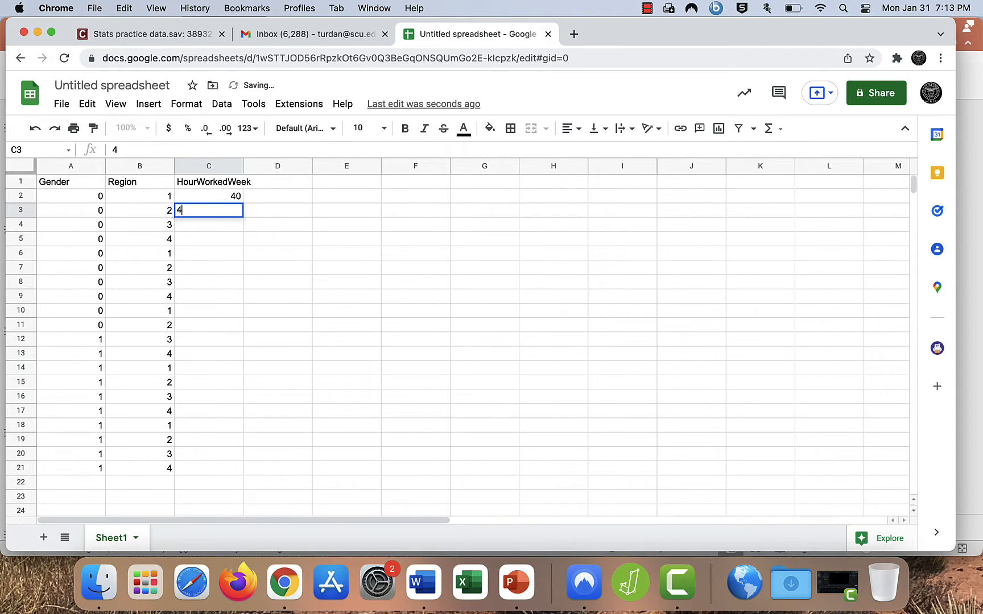
pyautogui.press('Return')
pyautogui.write('35')
pyautogui.press('Return')
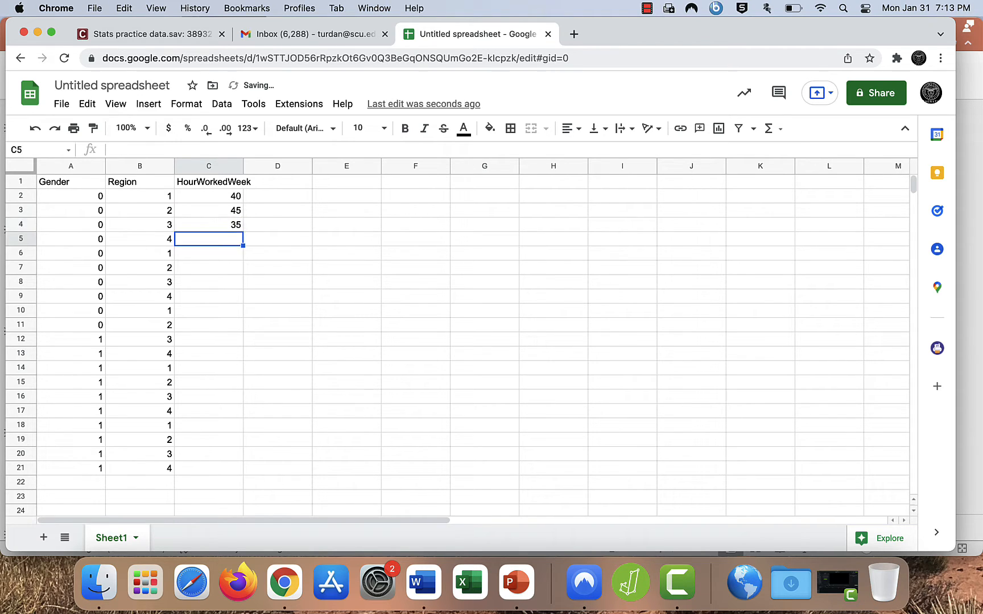
pyautogui.write('25')
pyautogui.press('Return')
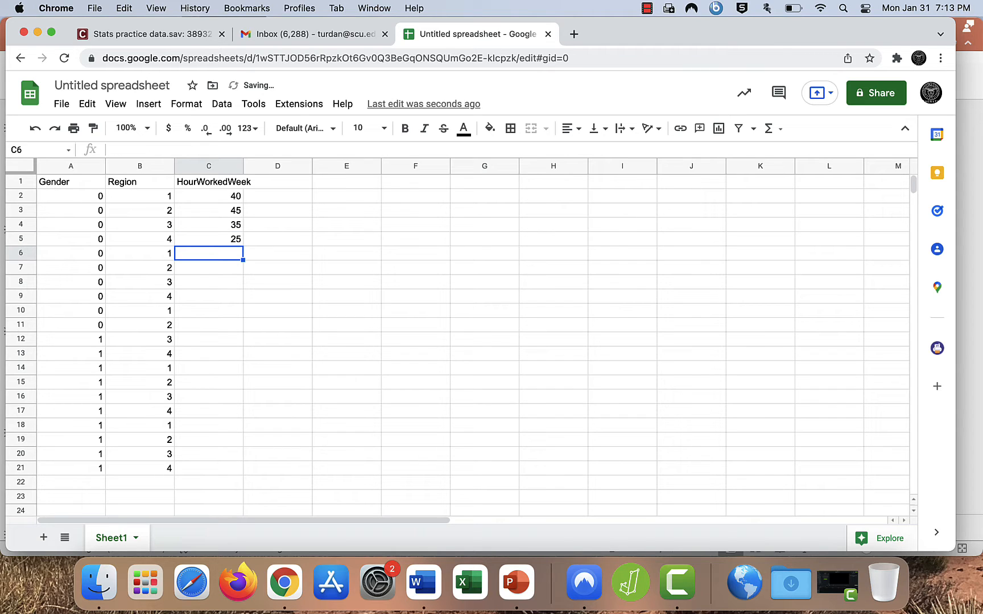
# - Continue the HourWorkedWeek column with 20, 50, 53, 45 and 36 in cells C6 through C10
pyautogui.write('20')
pyautogui.press('Return')
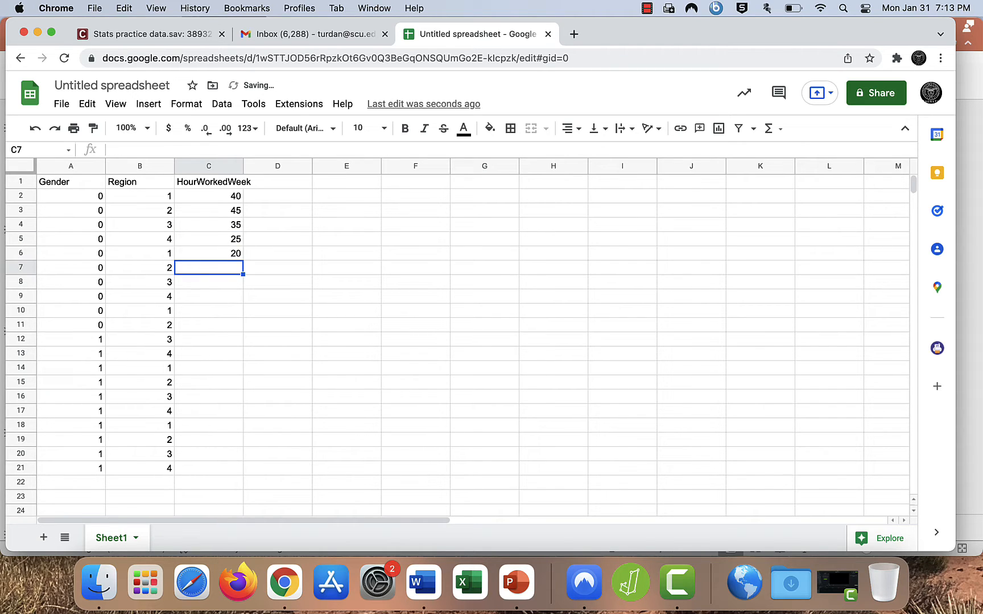
pyautogui.write('50')
pyautogui.press('Return')
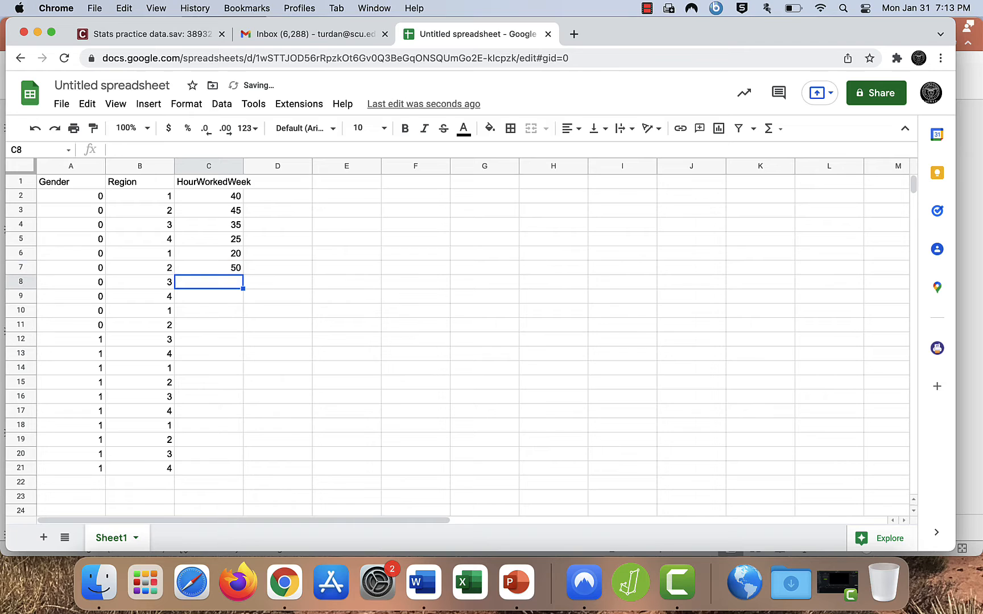
pyautogui.write('53')
pyautogui.press('Return')
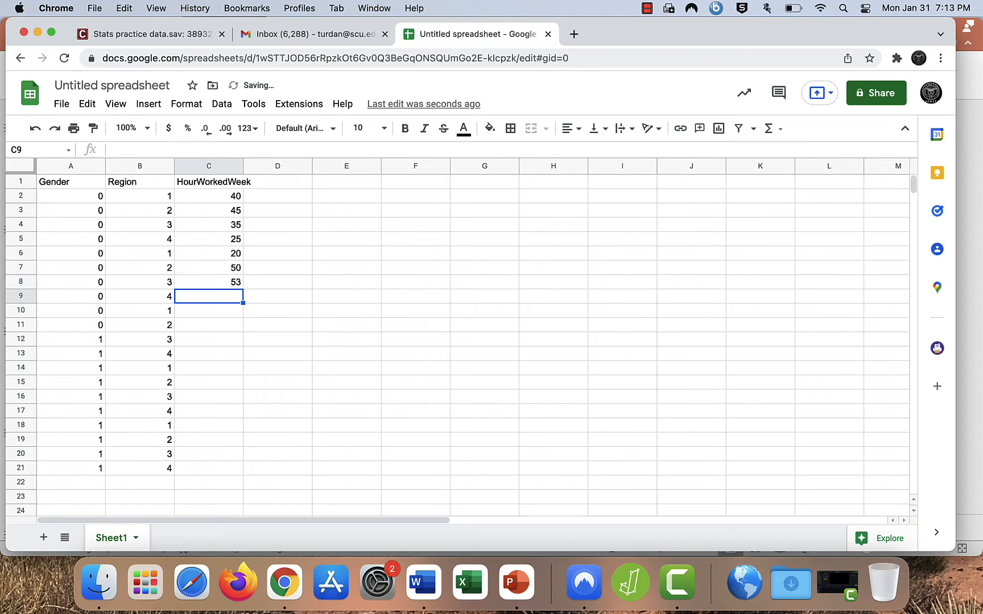
pyautogui.write('45')
pyautogui.press('Return')
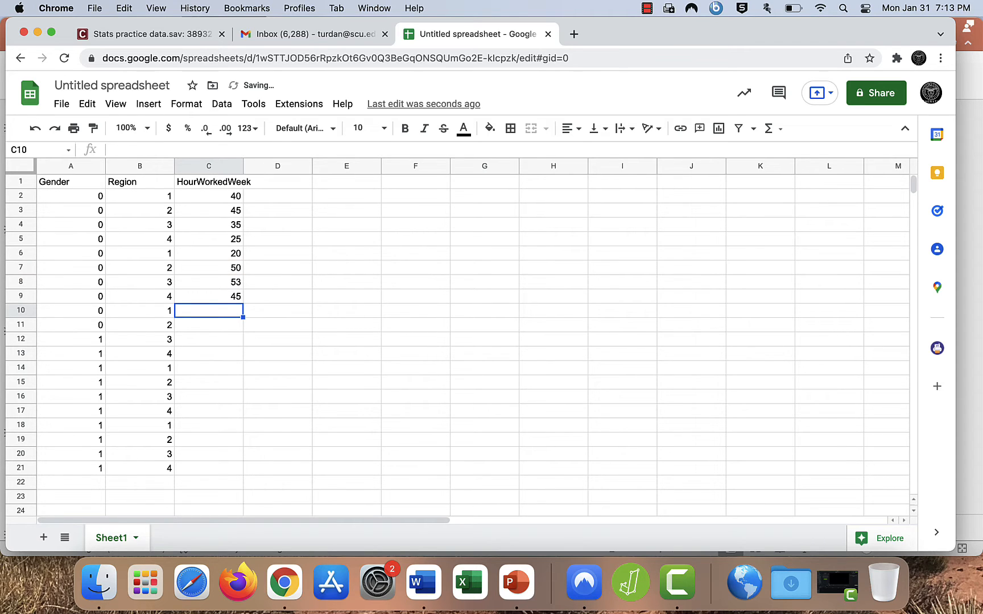
pyautogui.write('36')
pyautogui.press('Return')
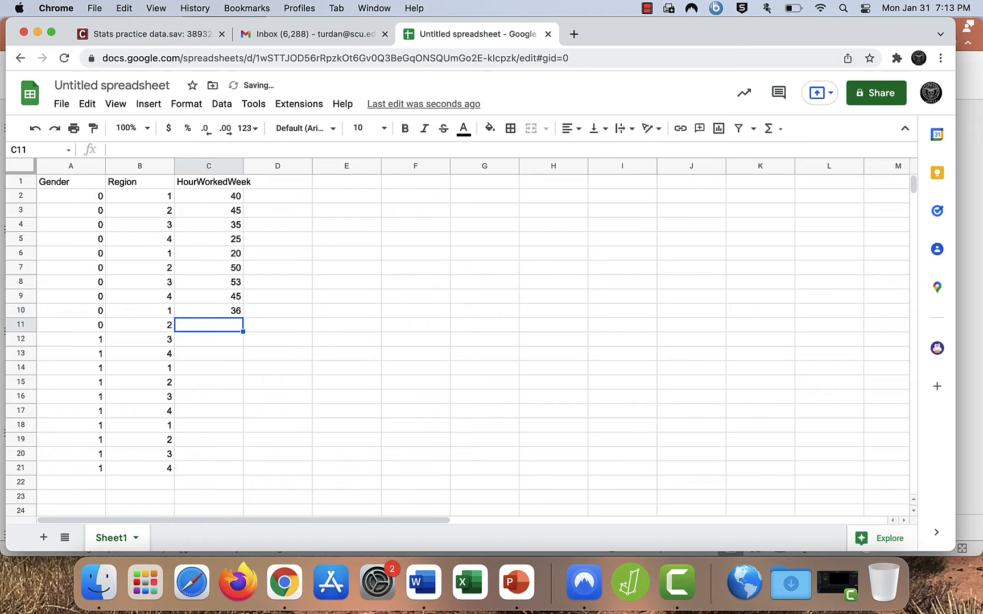
# - Continue the HourWorkedWeek column with 40, 10, 25 and 50 in cells C11 through C14
pyautogui.write('4')
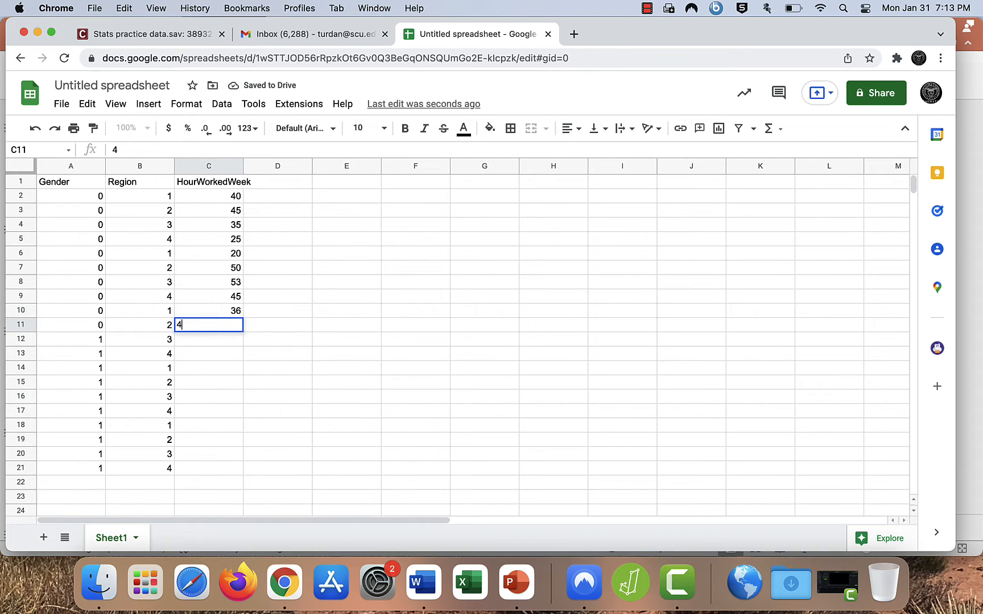
pyautogui.write('0')
pyautogui.press('Return')
pyautogui.write('10')
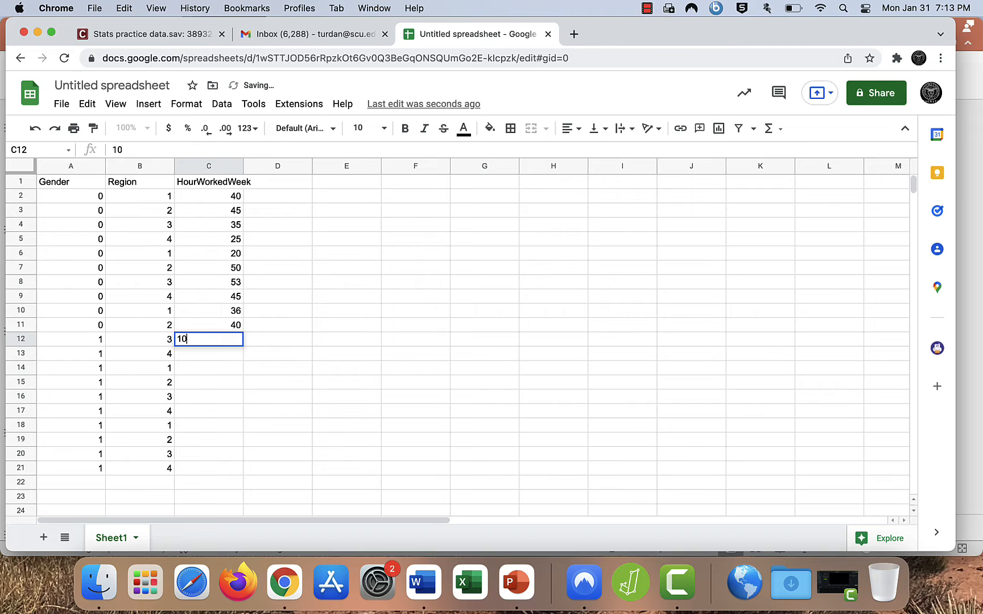
pyautogui.press('Return')
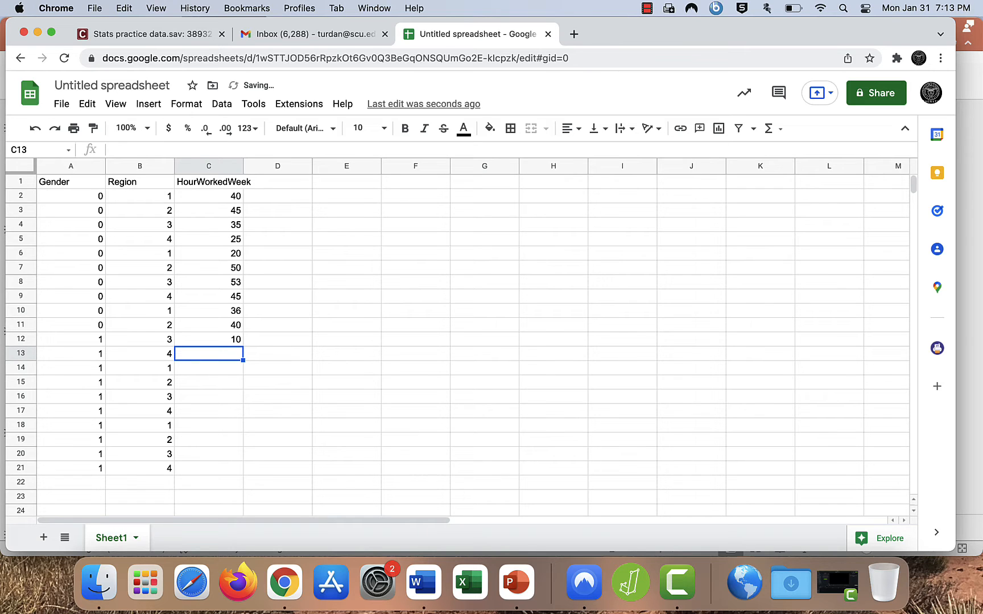
pyautogui.write('25')
pyautogui.press('Return')
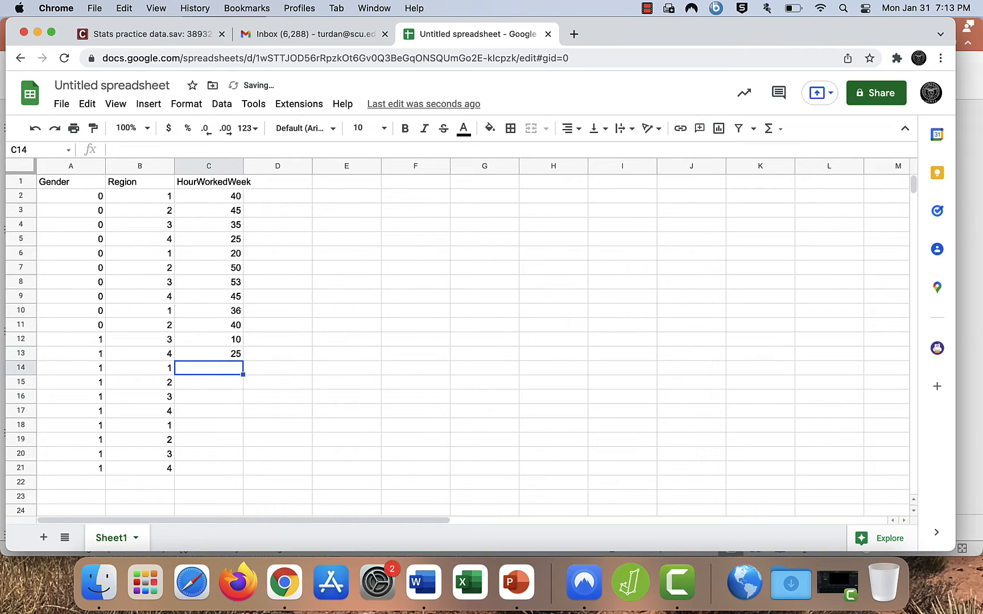
pyautogui.write('5')
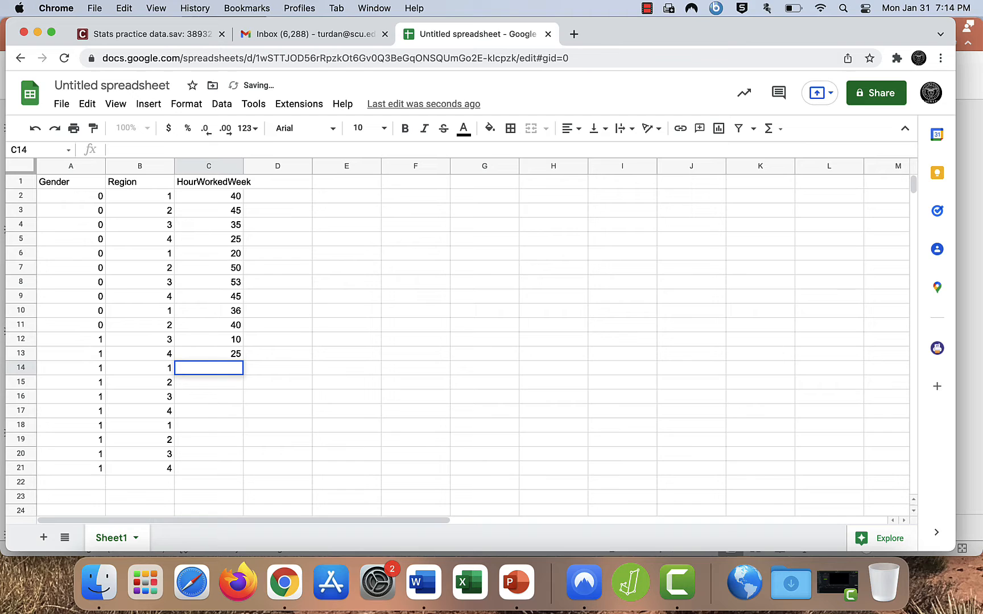
pyautogui.write('0')
pyautogui.press('Return')
# - Enter the HourWorkedWeek values 45, 60 and 45 in cells C15 through C17
pyautogui.write('45')
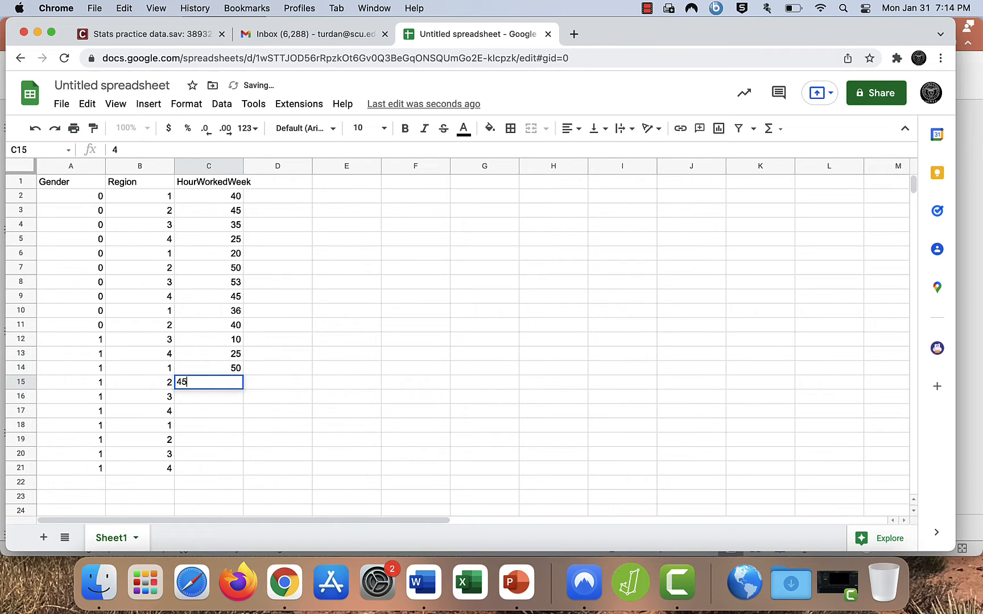
pyautogui.press('Return')
pyautogui.write('60')
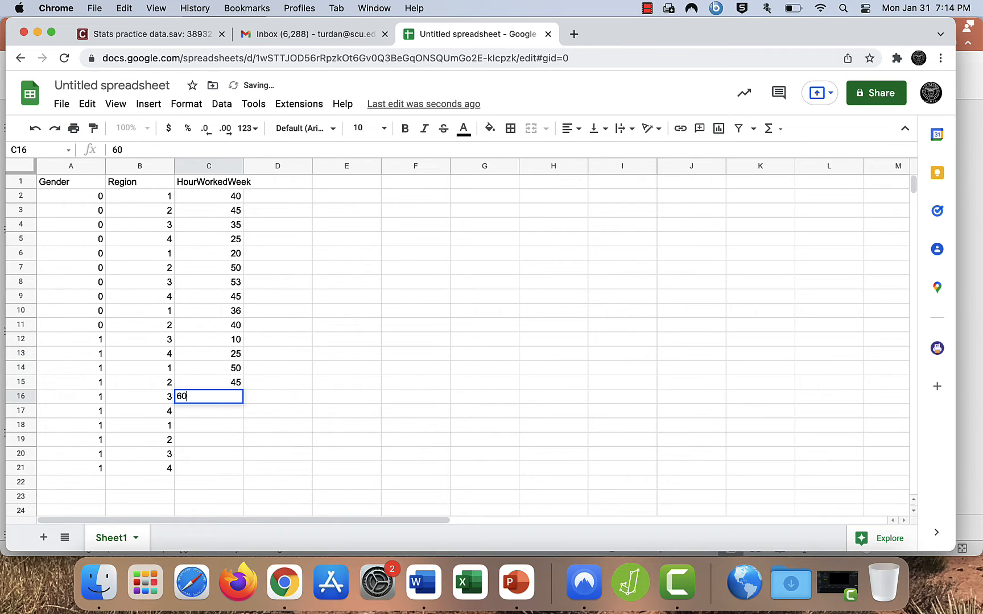
pyautogui.press('Return')
pyautogui.write('45')
pyautogui.press('Return')
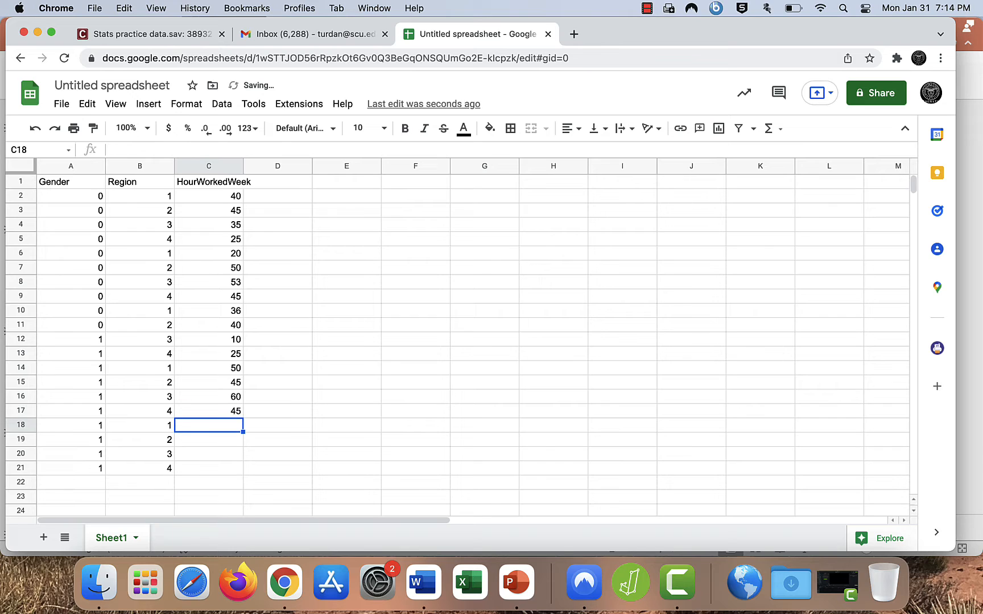
# - Complete the HourWorkedWeek column with 50, 35, 24 and 30 in cells C18 through C21
pyautogui.write('50')
pyautogui.press('Return')
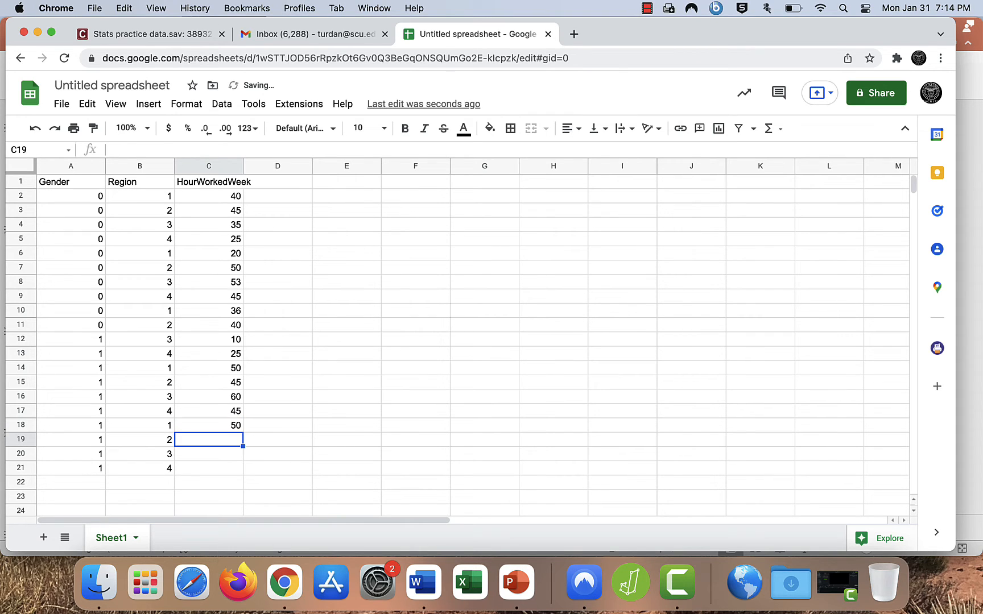
pyautogui.write('35')
pyautogui.press('Return')
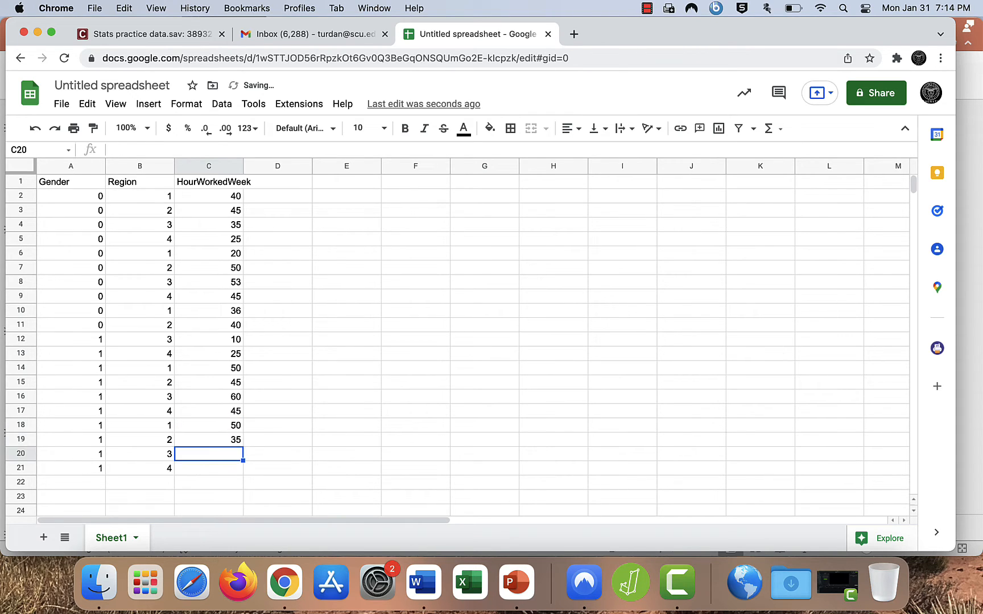
pyautogui.write('24')
pyautogui.press('Return')
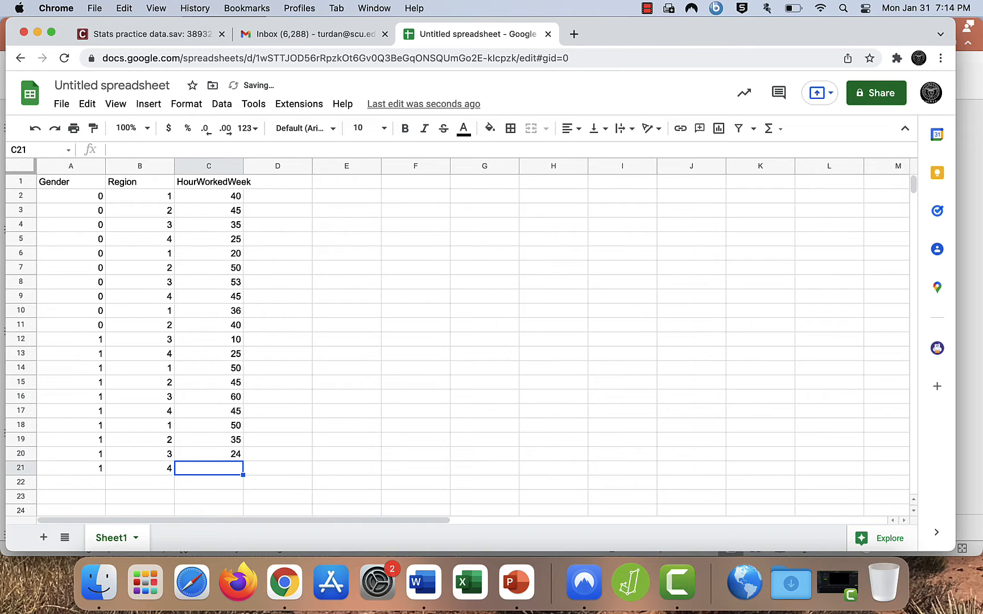
pyautogui.write('30')
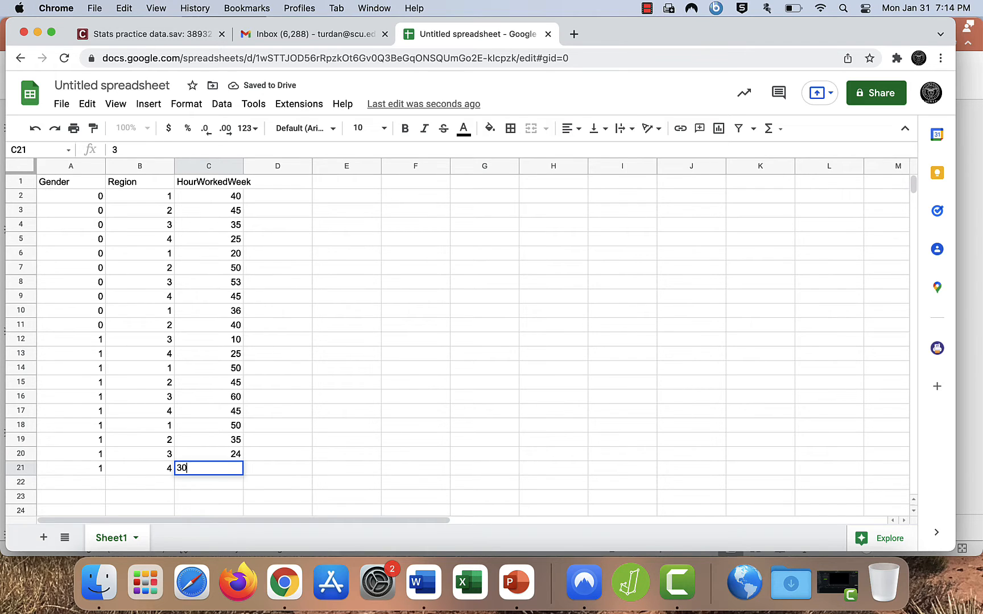
pyautogui.press('Return')
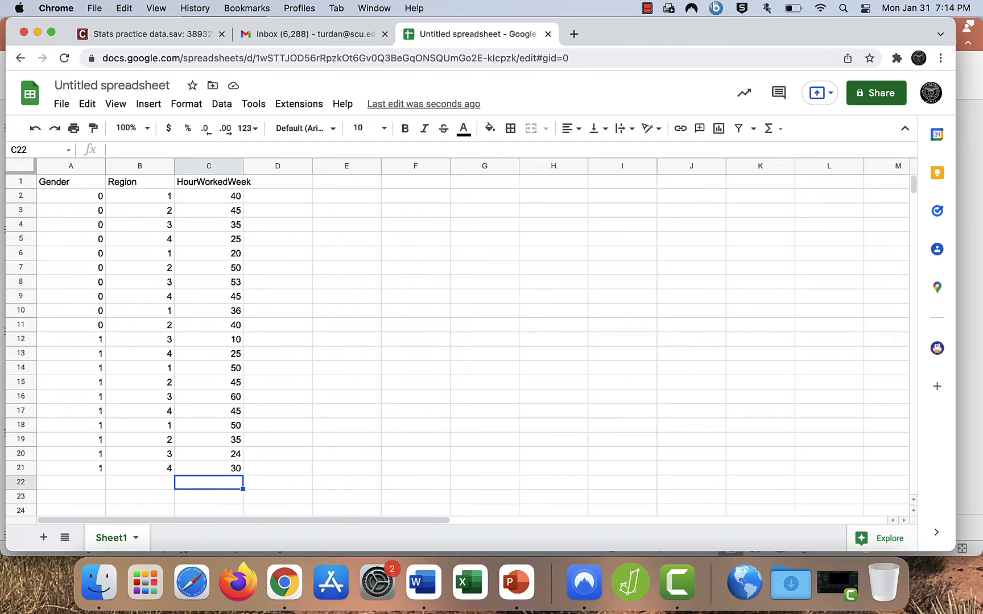
# - Rename the spreadsheet as Factorial Data Entry
pyautogui.click(83, 83)
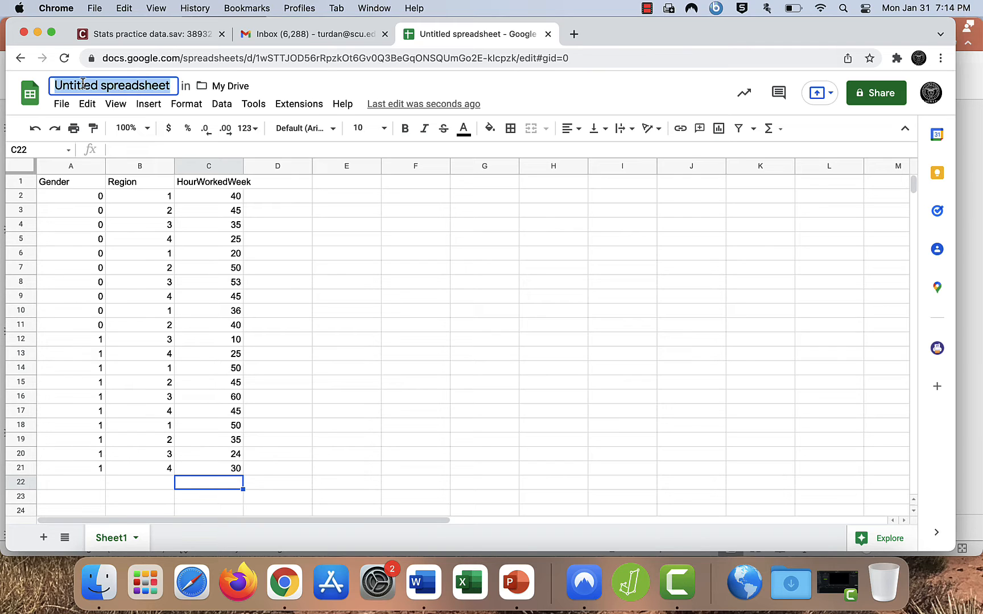
pyautogui.write('Facotir')
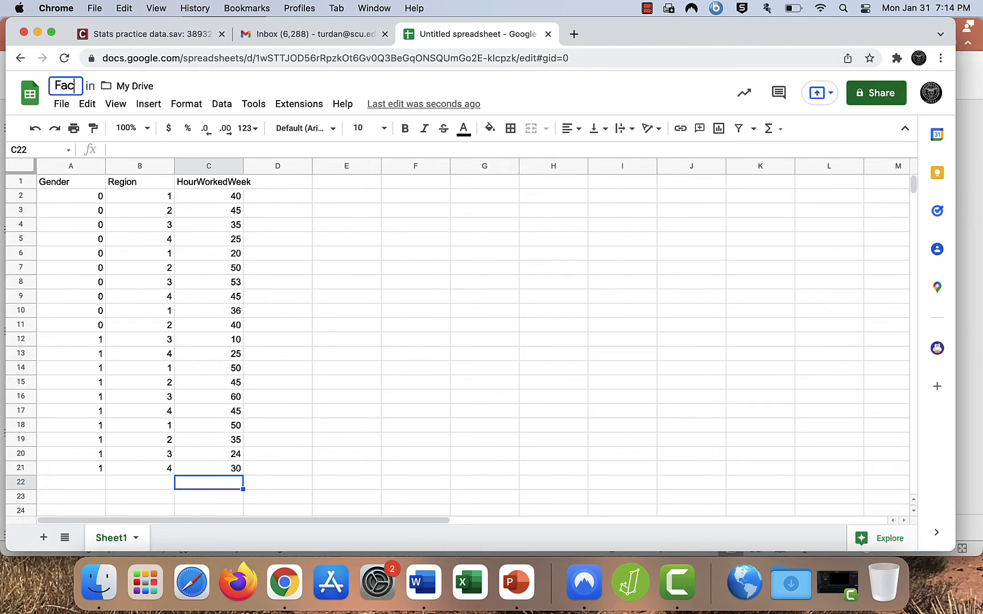
pyautogui.press('BackSpace')
pyautogui.press('BackSpace')
pyautogui.press('BackSpace')
pyautogui.press('BackSpace')
pyautogui.write('t')
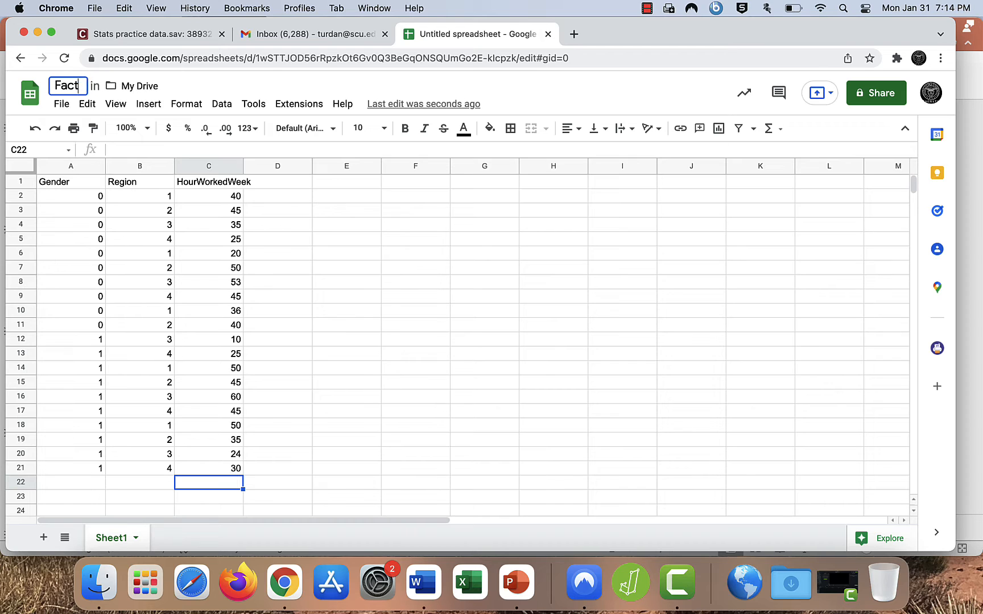
pyautogui.write('orial Data ')
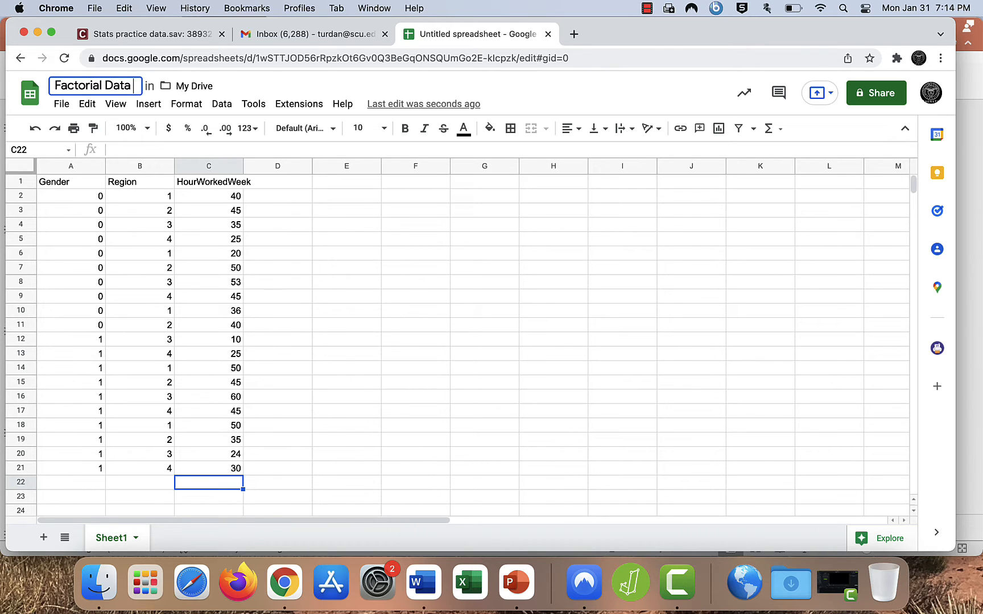
pyautogui.write('Entry')
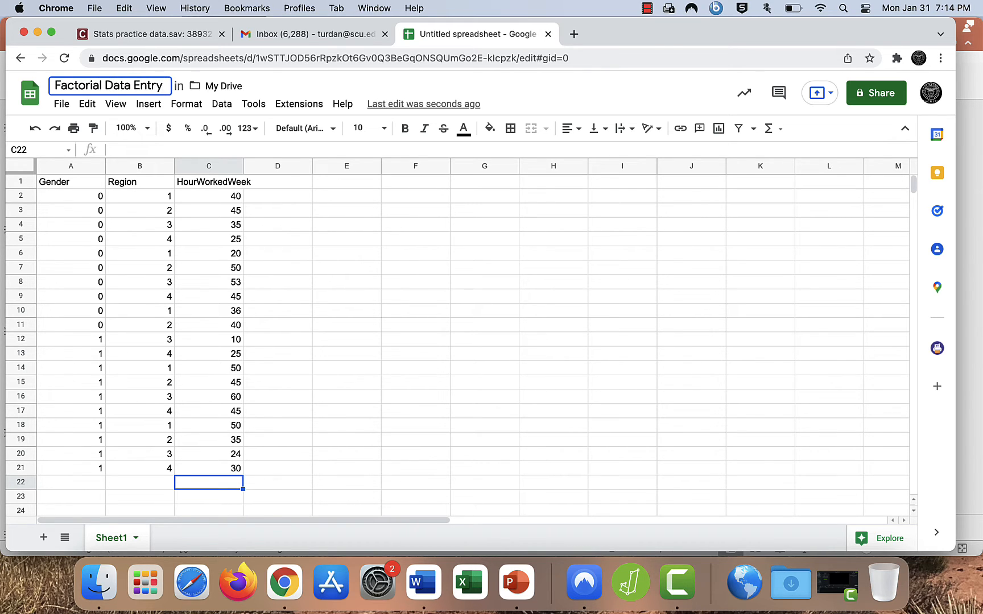
pyautogui.press('Return')
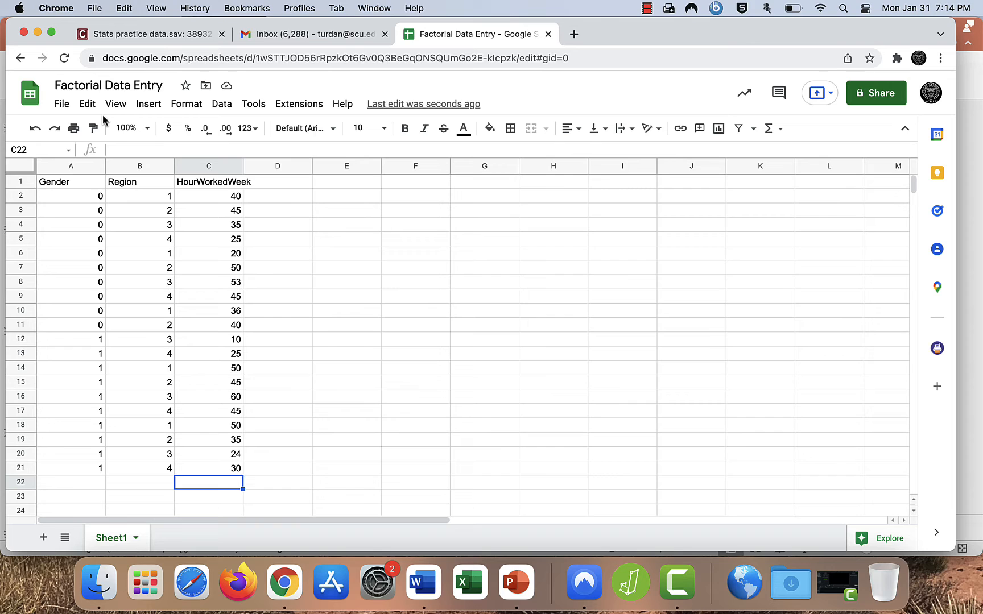
# - Download the sheet as a Comma Separated Values (.csv) file and check for it among the downloaded files
pyautogui.click(61, 104)
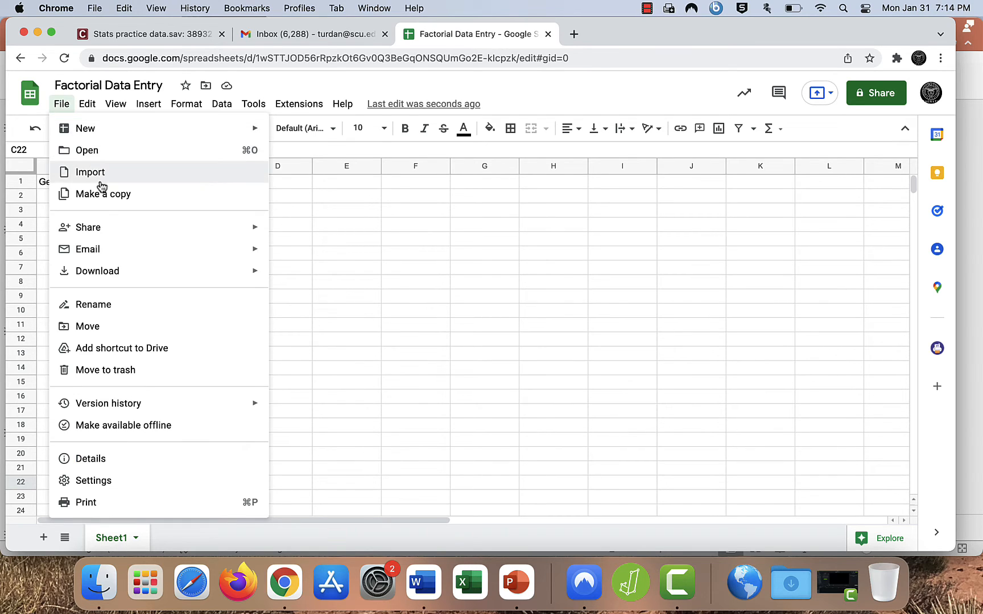
pyautogui.moveTo(156, 259)
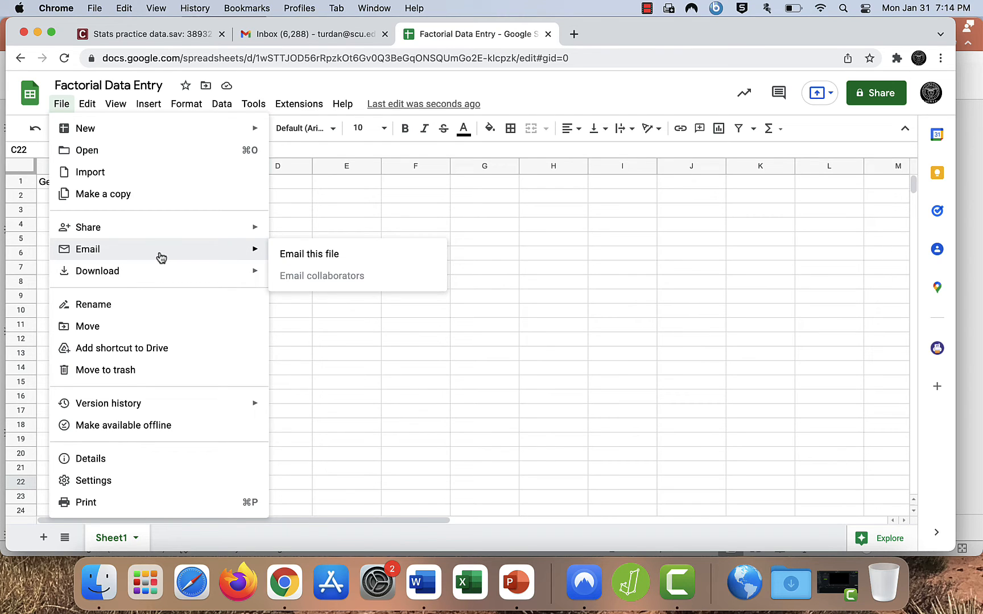
pyautogui.moveTo(211, 230)
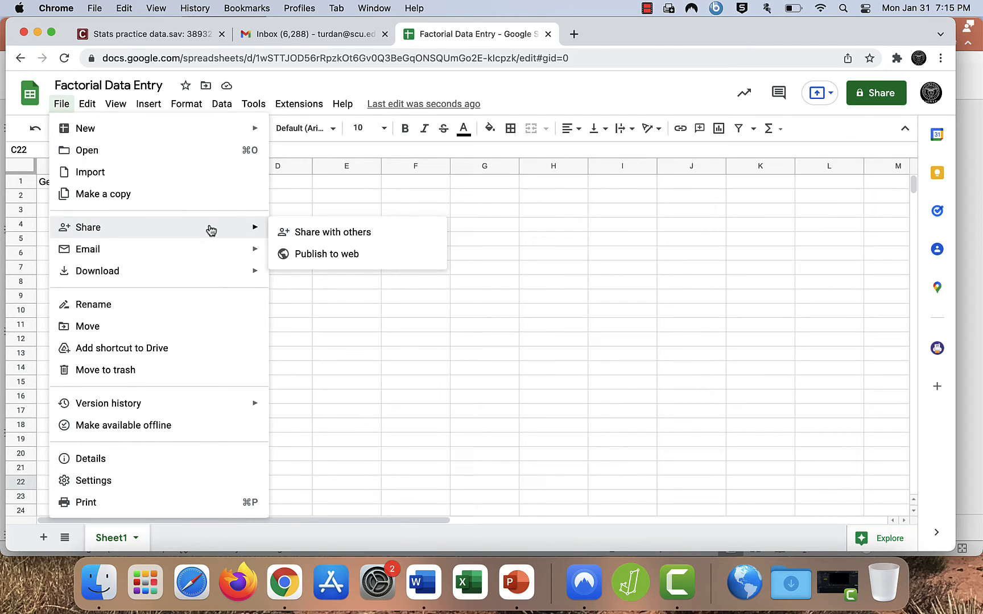
pyautogui.moveTo(209, 279)
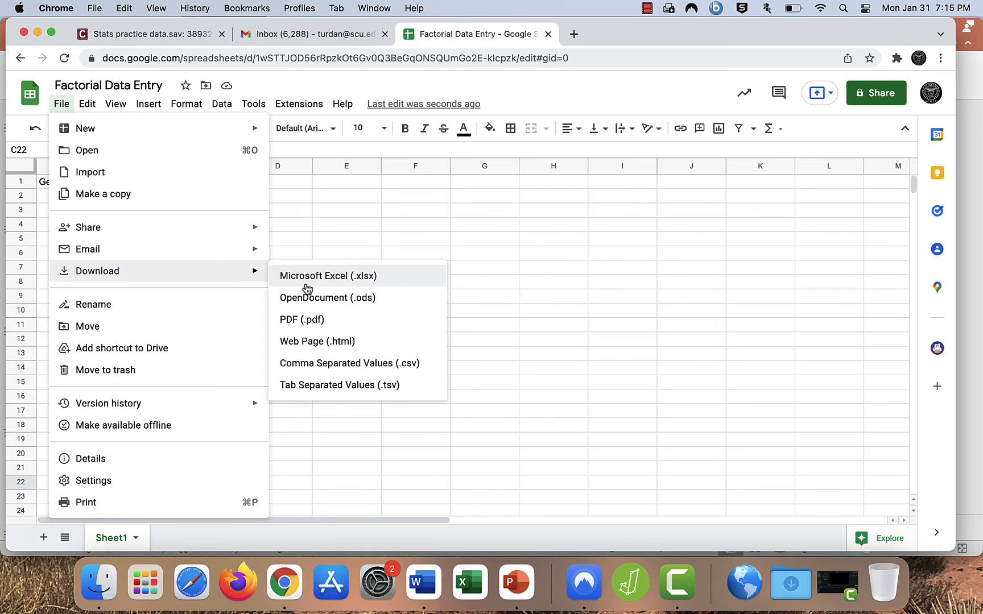
pyautogui.click(321, 370)
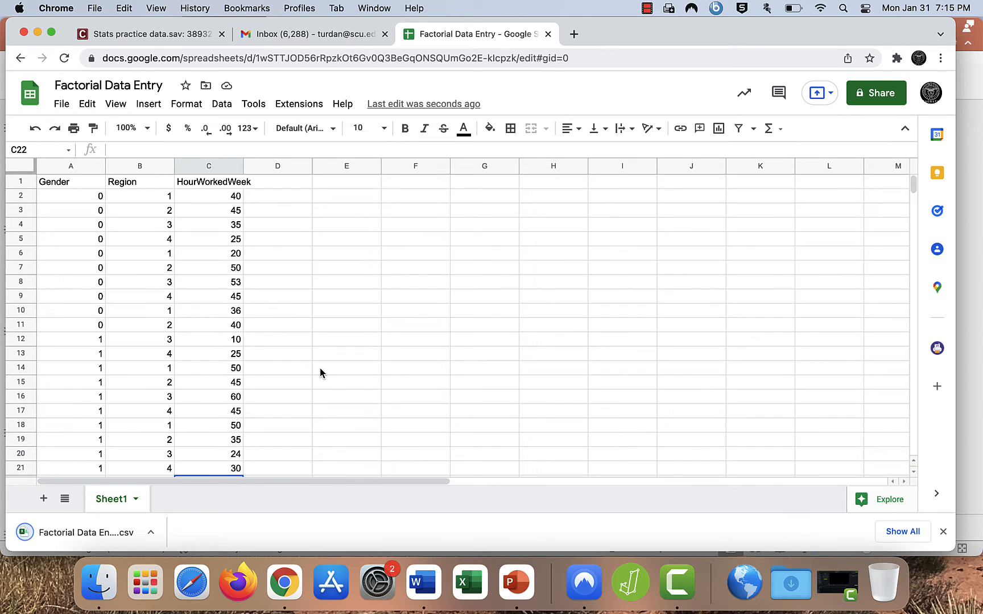
pyautogui.click(789, 586)
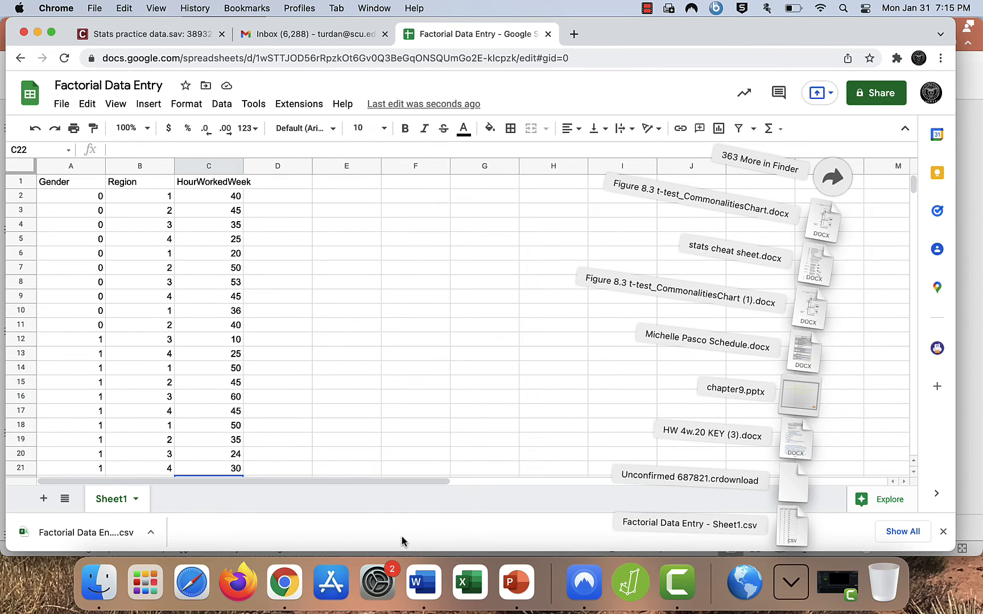
# - Switch to JASP and open Factorial Data Entry - Sheet1.csv from the computer's Downloads folder, allowing JASP to access that folder
pyautogui.click(631, 583)
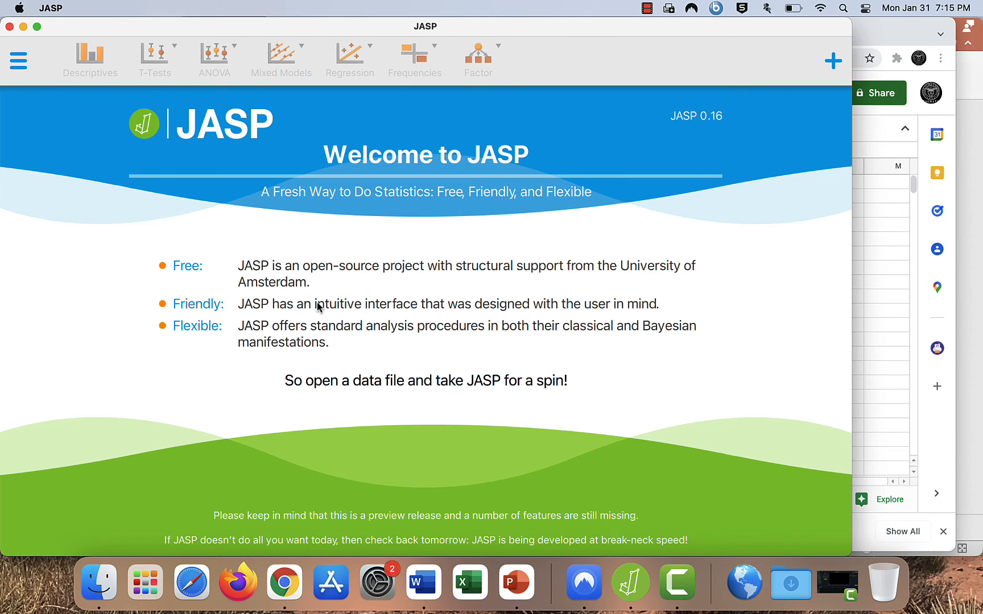
pyautogui.click(19, 61)
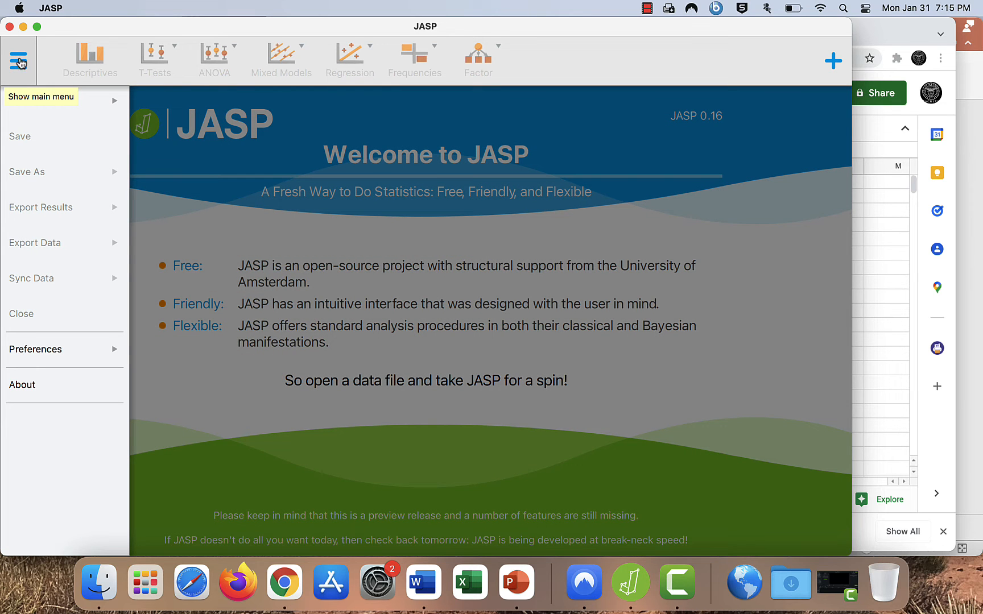
pyautogui.click(73, 104)
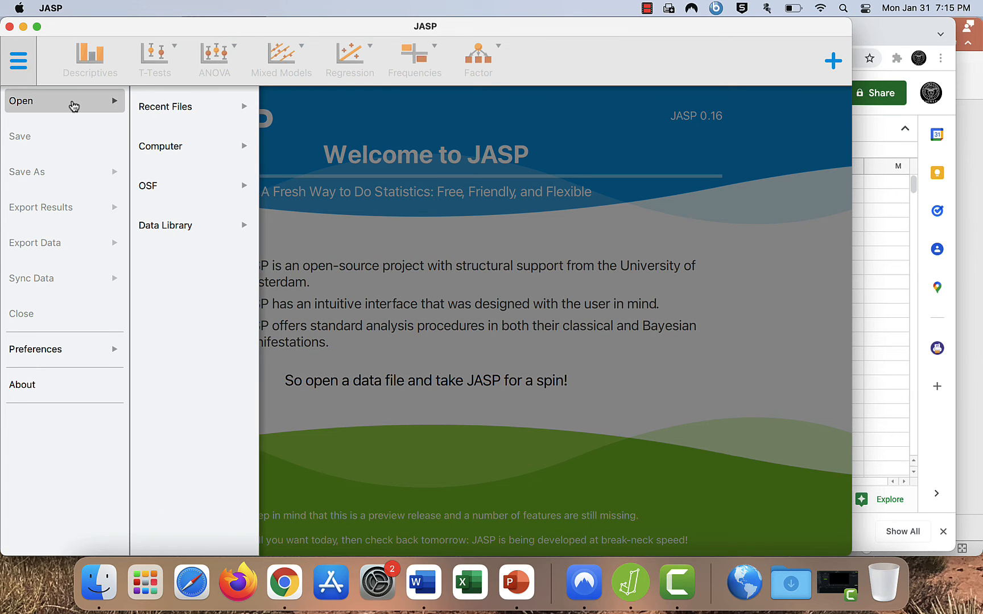
pyautogui.click(214, 150)
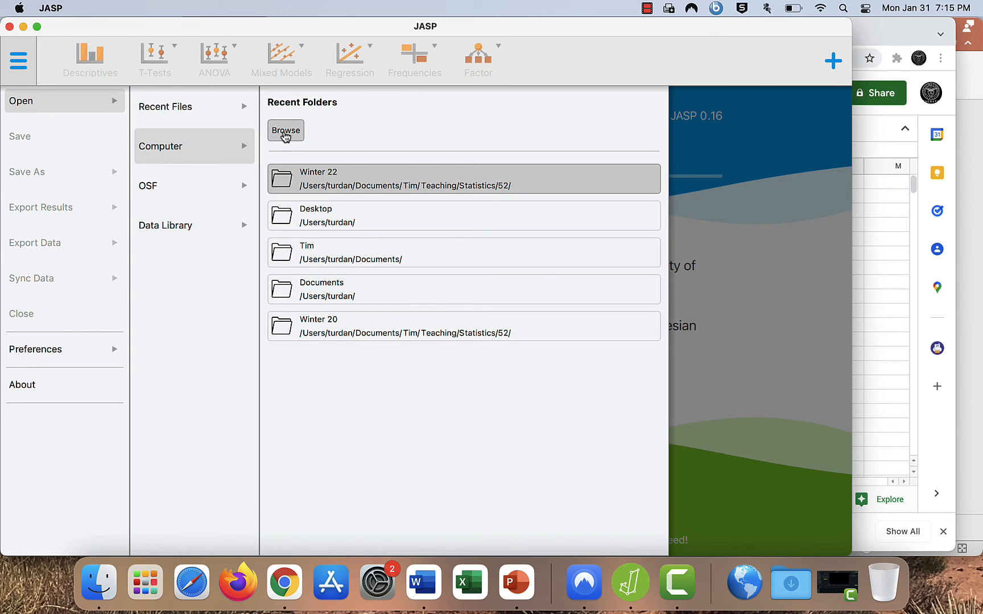
pyautogui.click(285, 132)
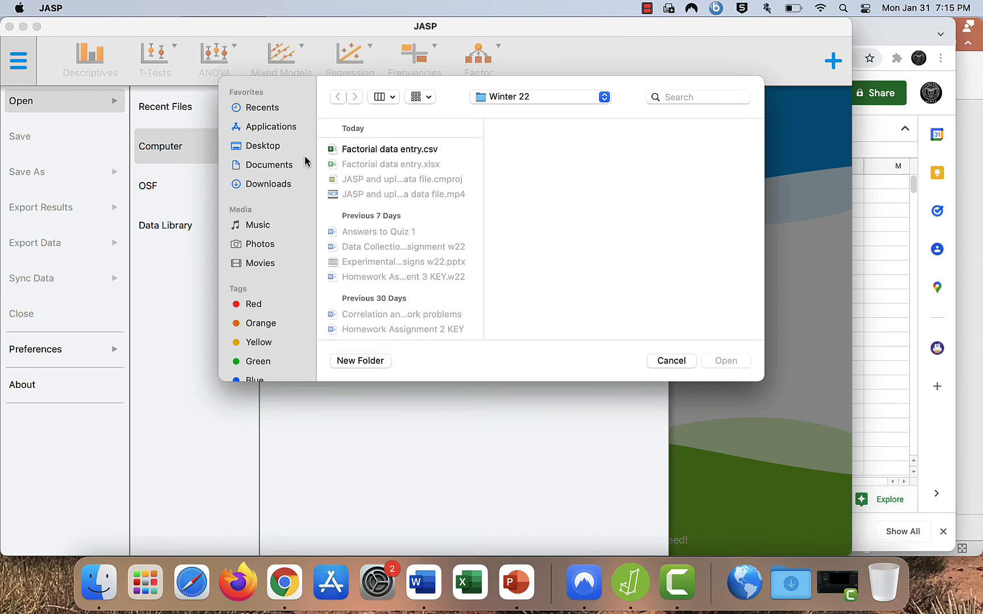
pyautogui.click(280, 185)
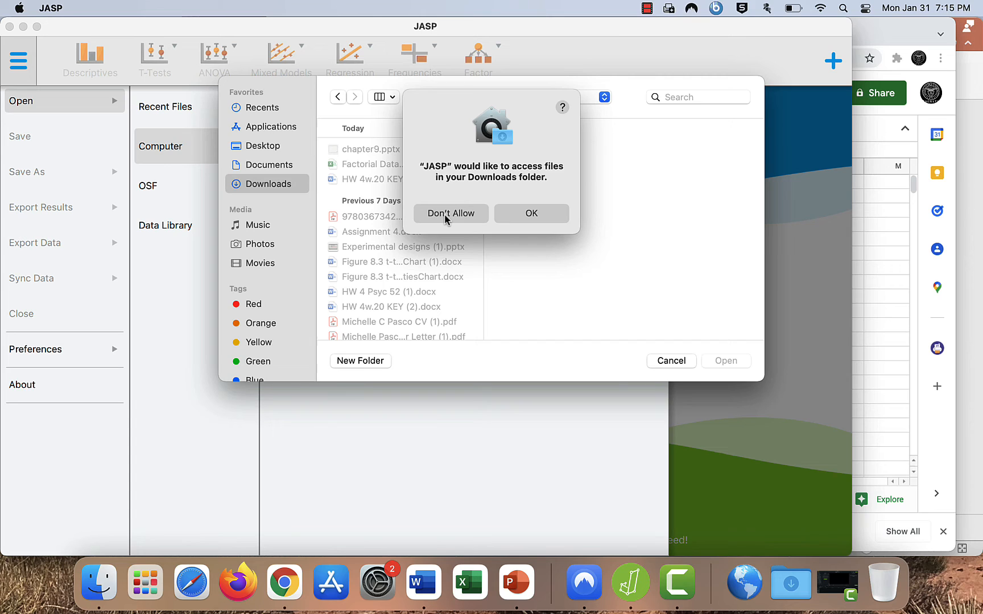
pyautogui.click(542, 216)
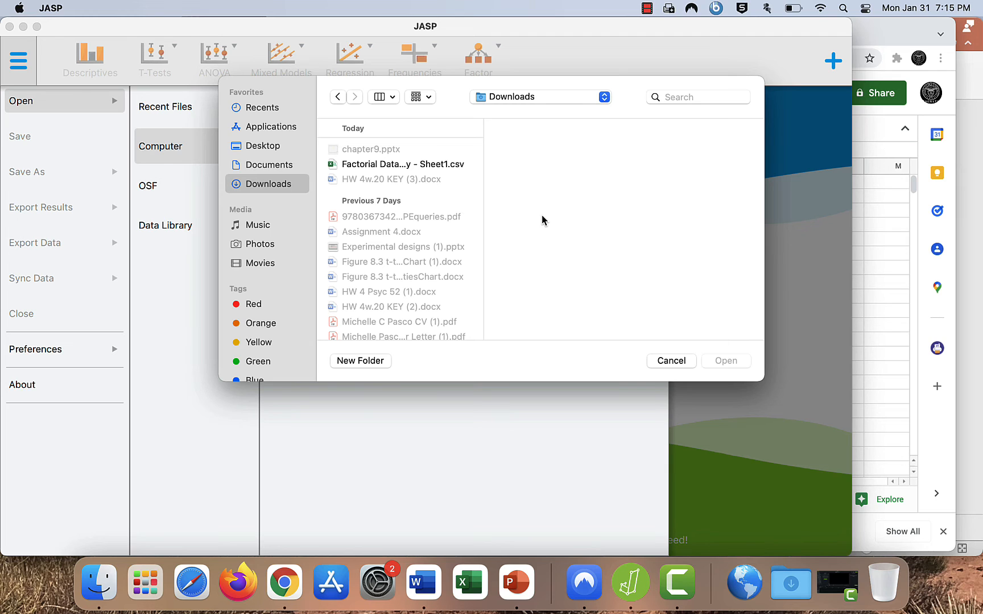
pyautogui.click(440, 165)
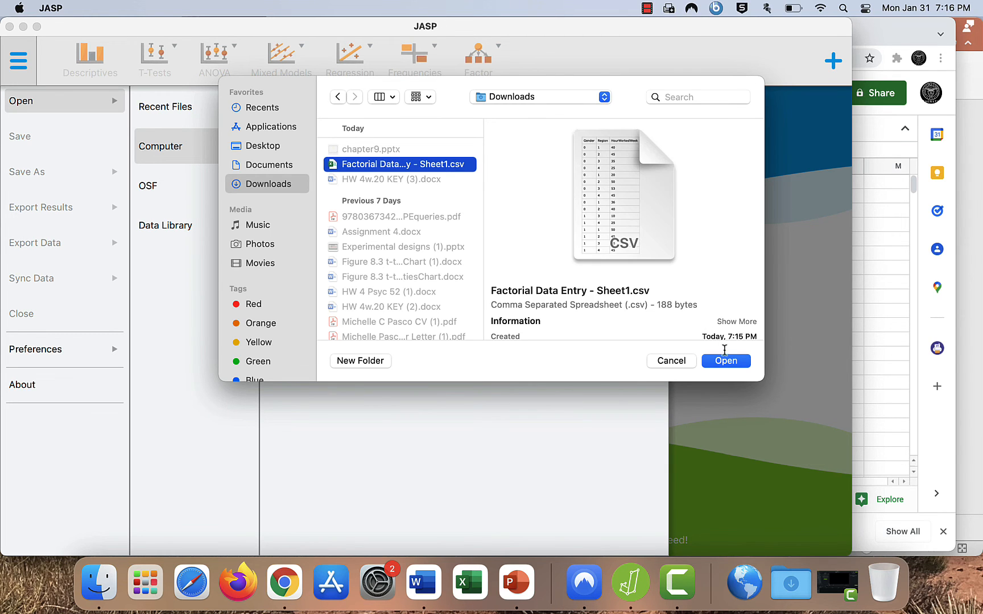
pyautogui.click(728, 362)
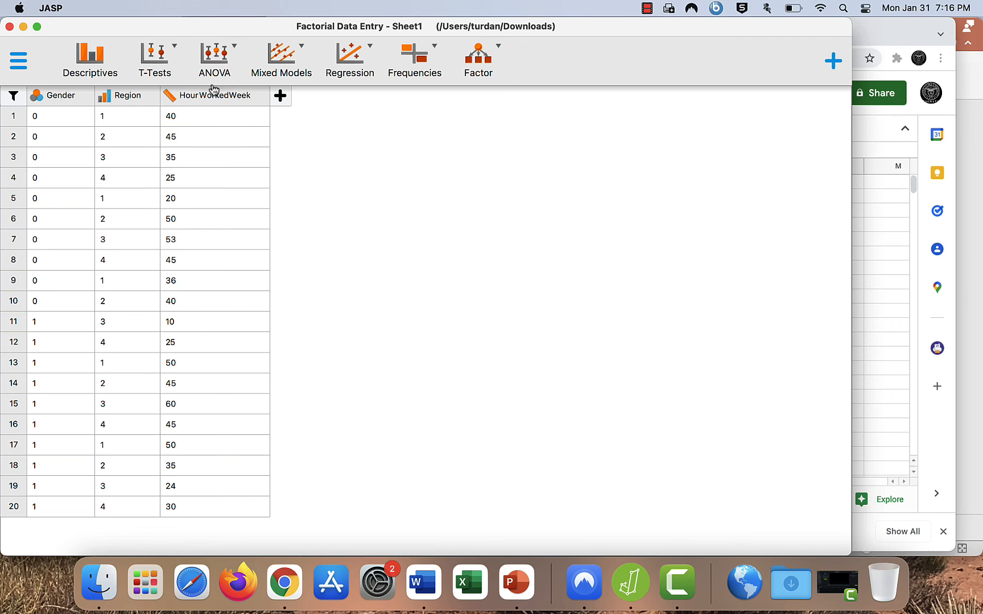
# - Run a classical independent samples t-test with HourWorkedWeek as dependent variable and Gender as grouping variable, including descriptives
pyautogui.click(178, 54)
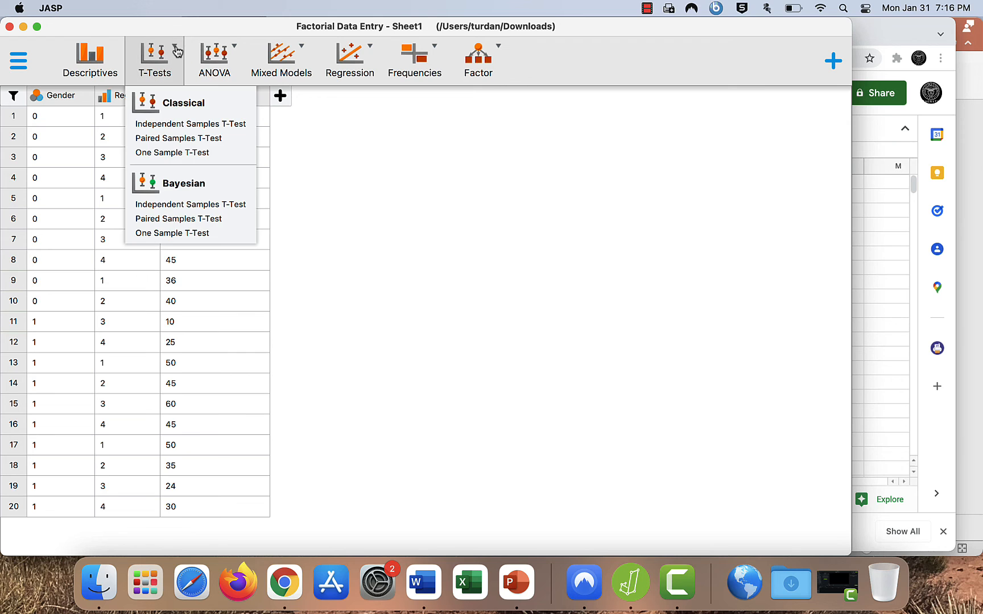
pyautogui.click(191, 124)
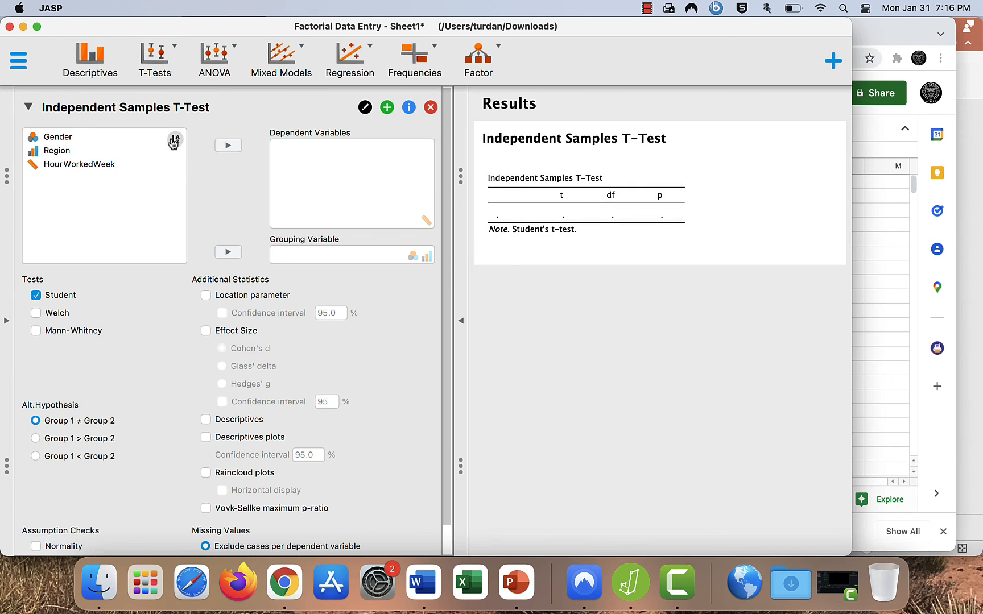
pyautogui.click(105, 139)
pyautogui.click(226, 253)
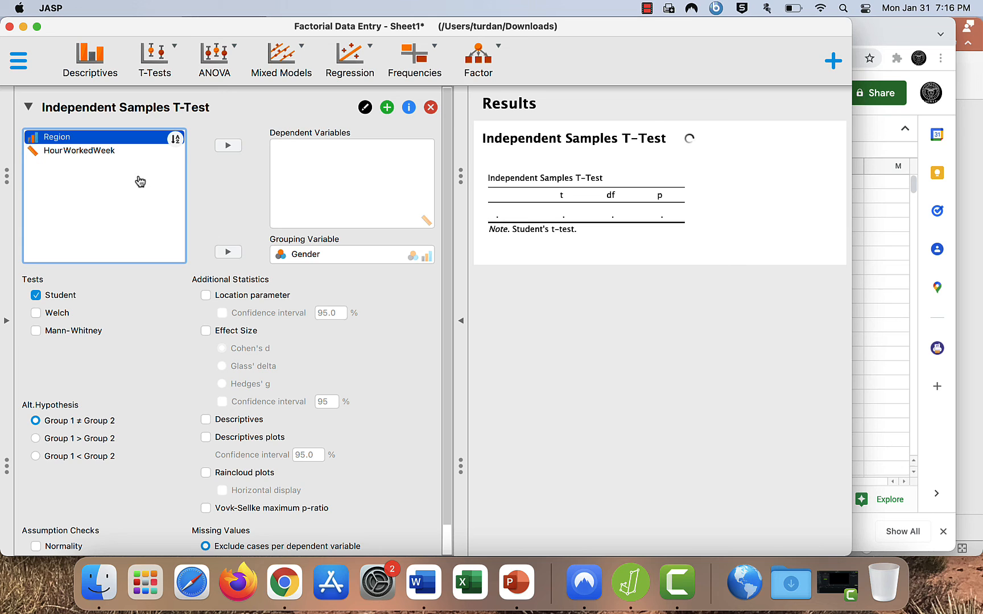
pyautogui.click(123, 151)
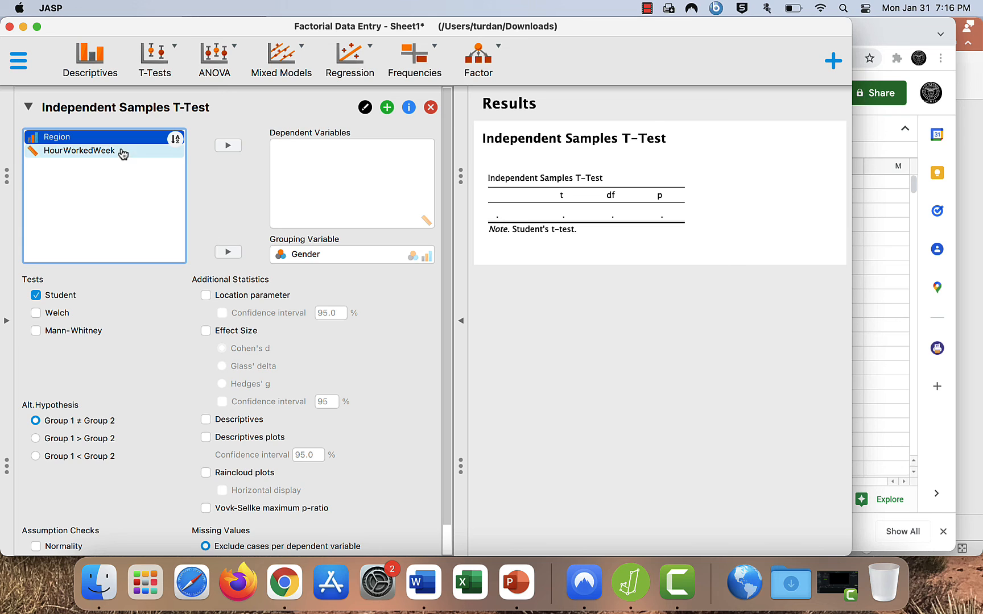
pyautogui.click(228, 146)
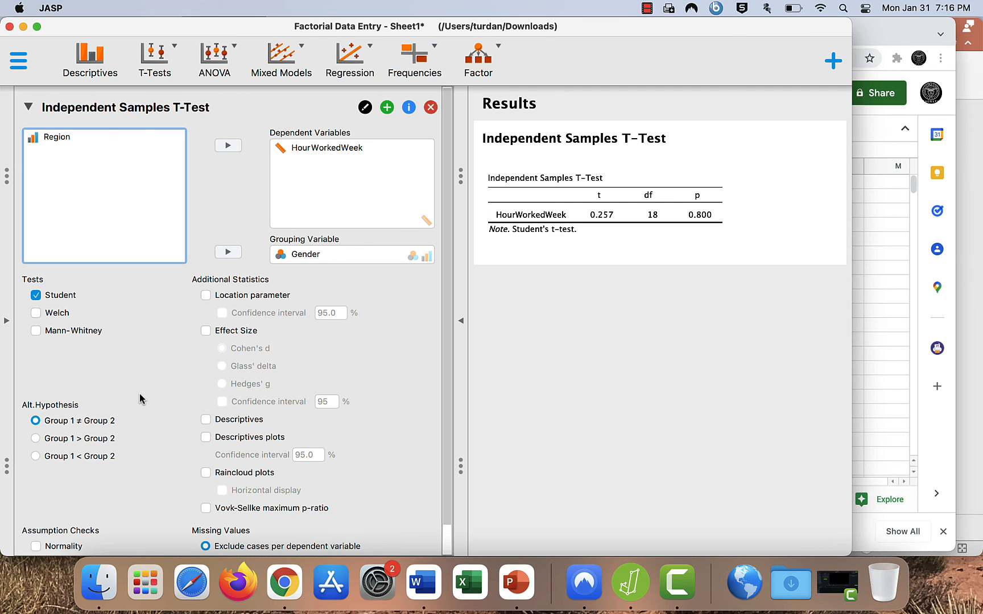
pyautogui.click(206, 419)
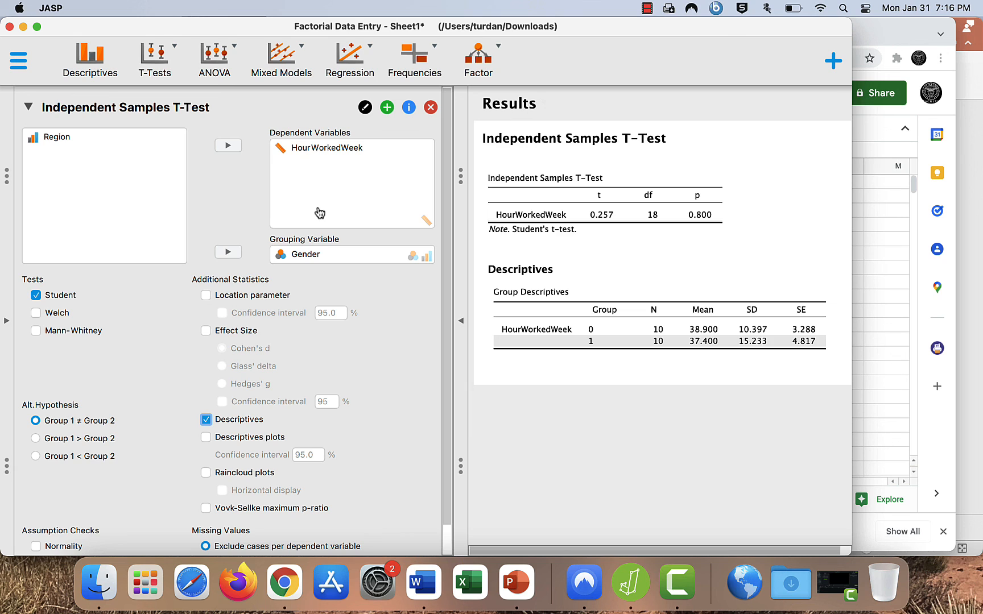
# - Run a classical ANOVA with HourWorkedWeek as dependent variable and Region as fixed factor, including descriptive statistics
pyautogui.click(236, 59)
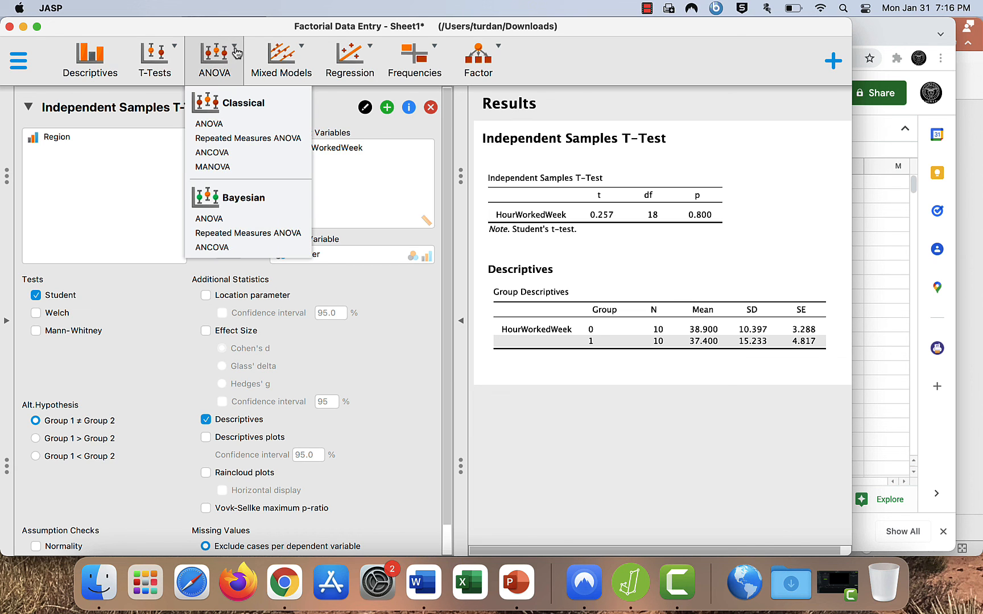
pyautogui.click(237, 124)
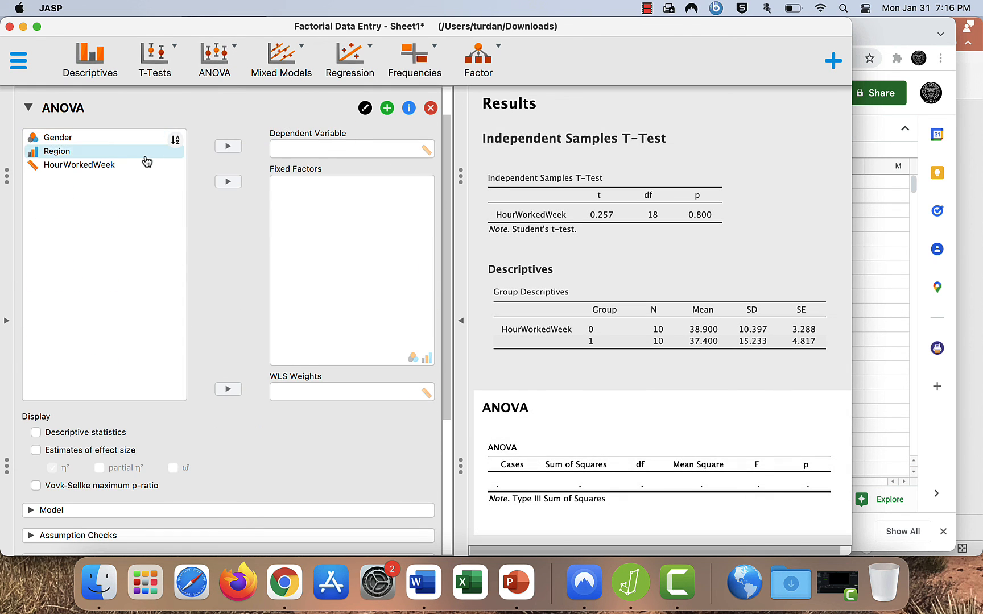
pyautogui.click(126, 153)
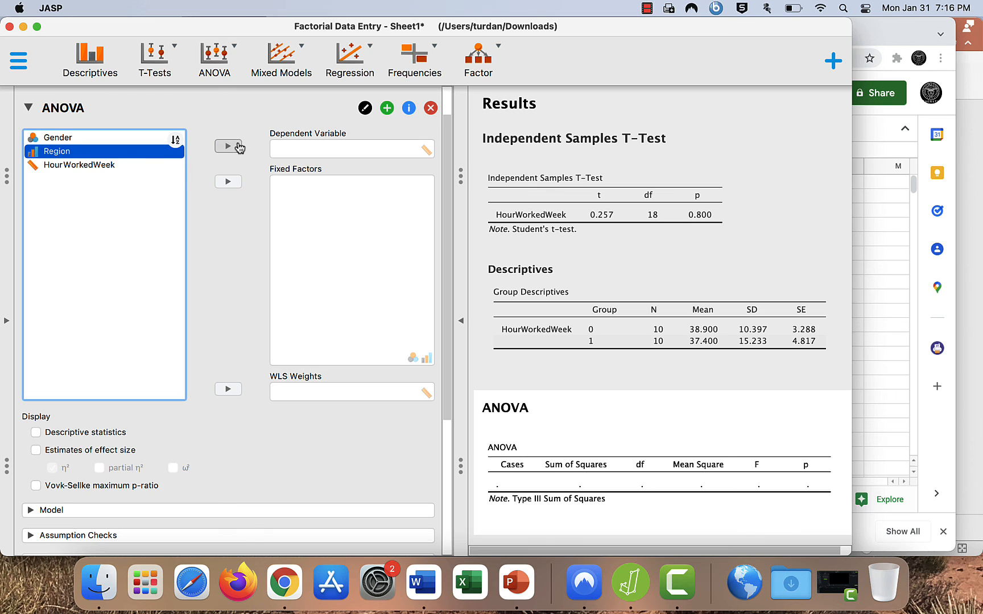
pyautogui.click(228, 182)
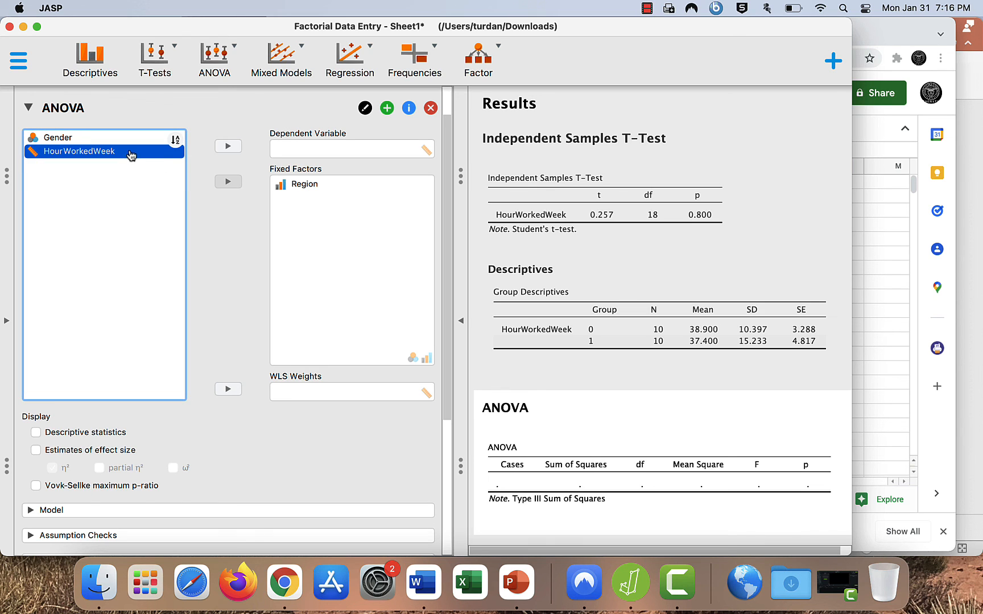
pyautogui.click(227, 147)
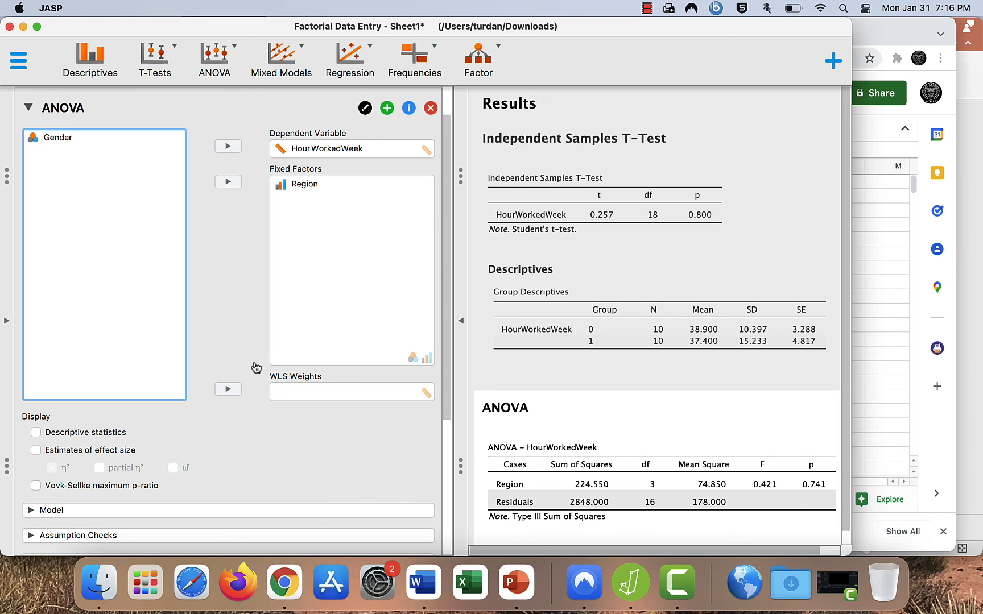
pyautogui.click(36, 433)
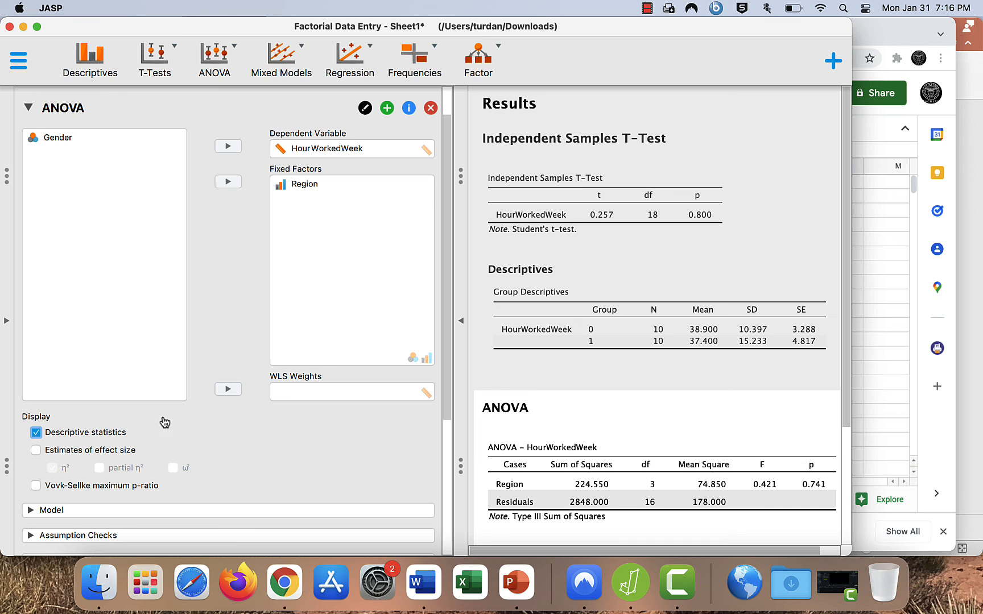
pyautogui.scroll(-3, 568, 402)
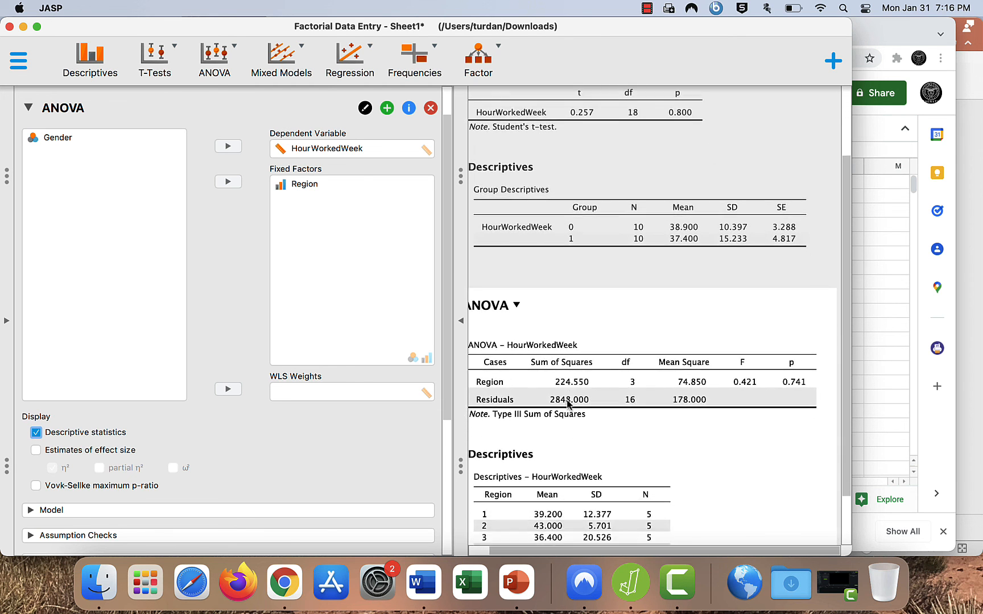